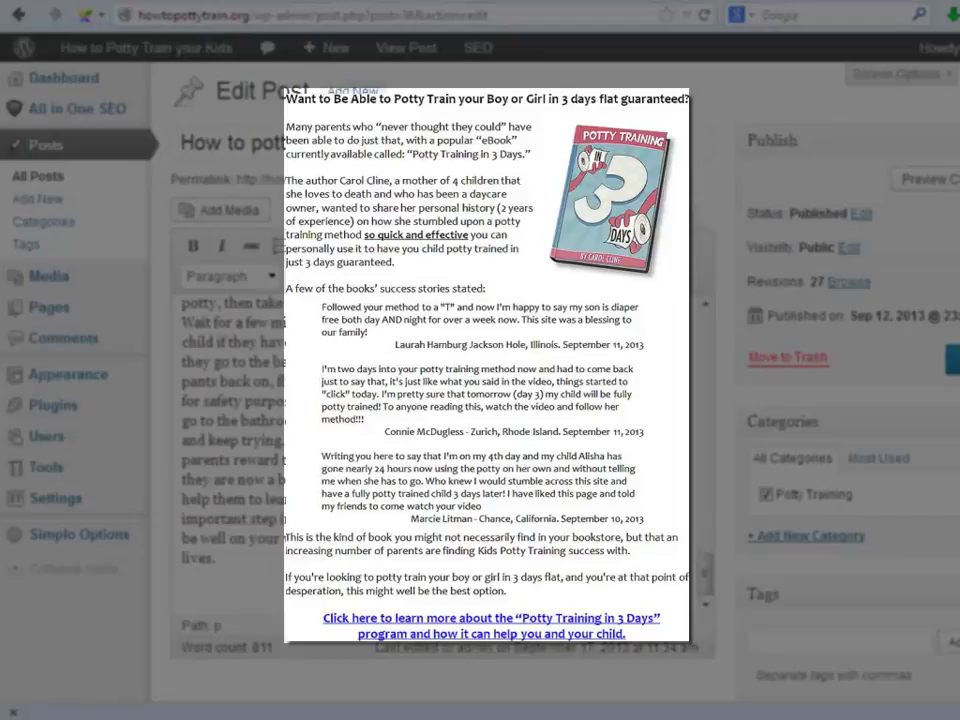
scroll(706, 560, up, 5)
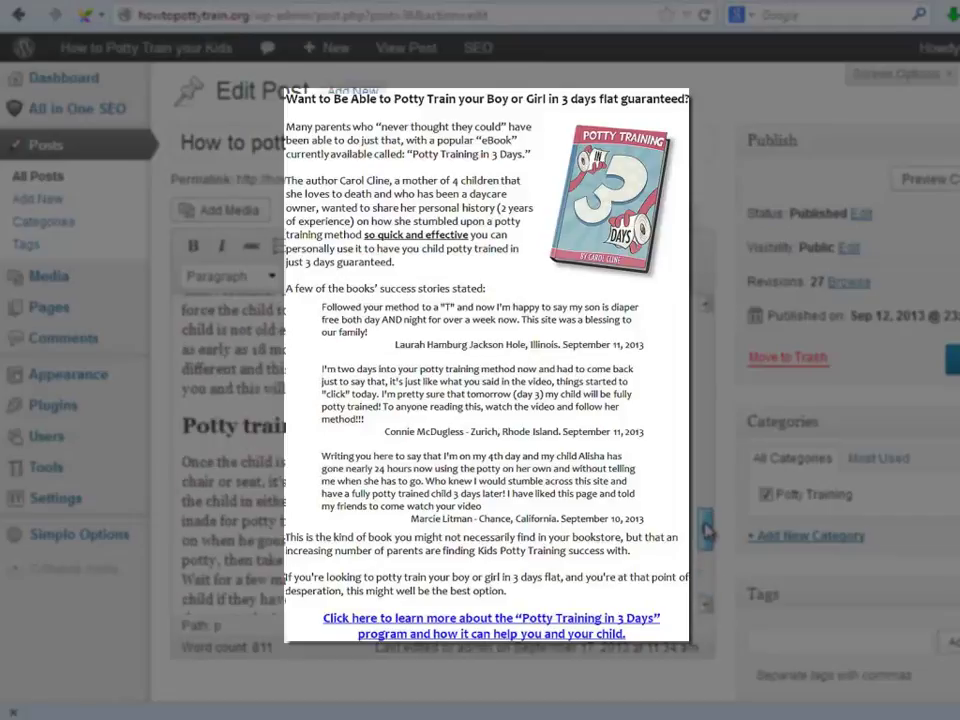
scroll(707, 580, down, 5)
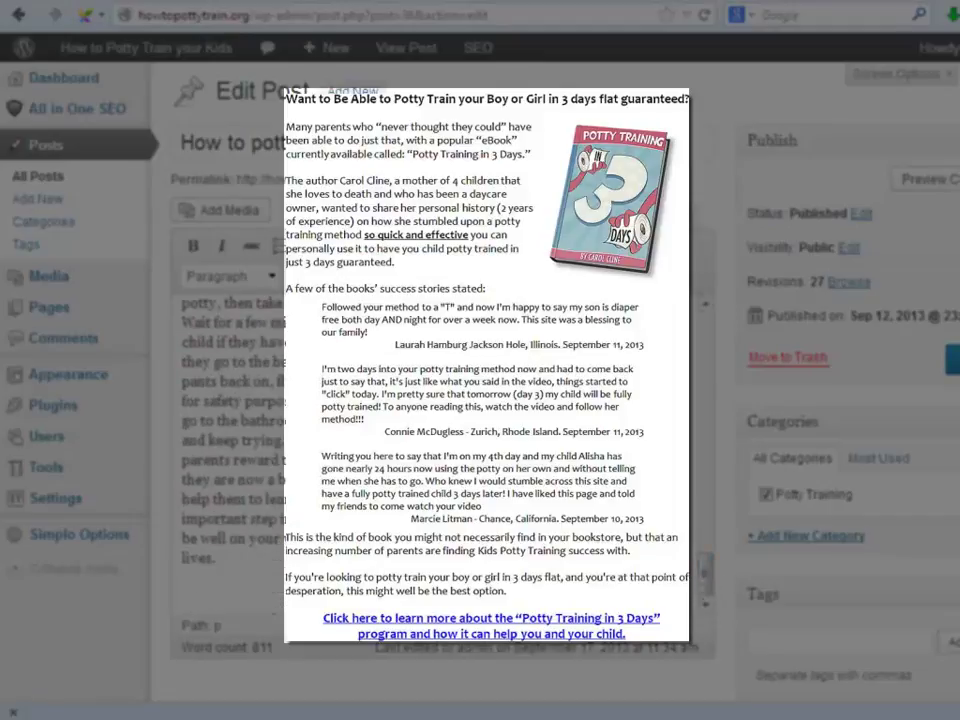
scroll(707, 580, down, 3)
scroll(707, 580, down, 3)
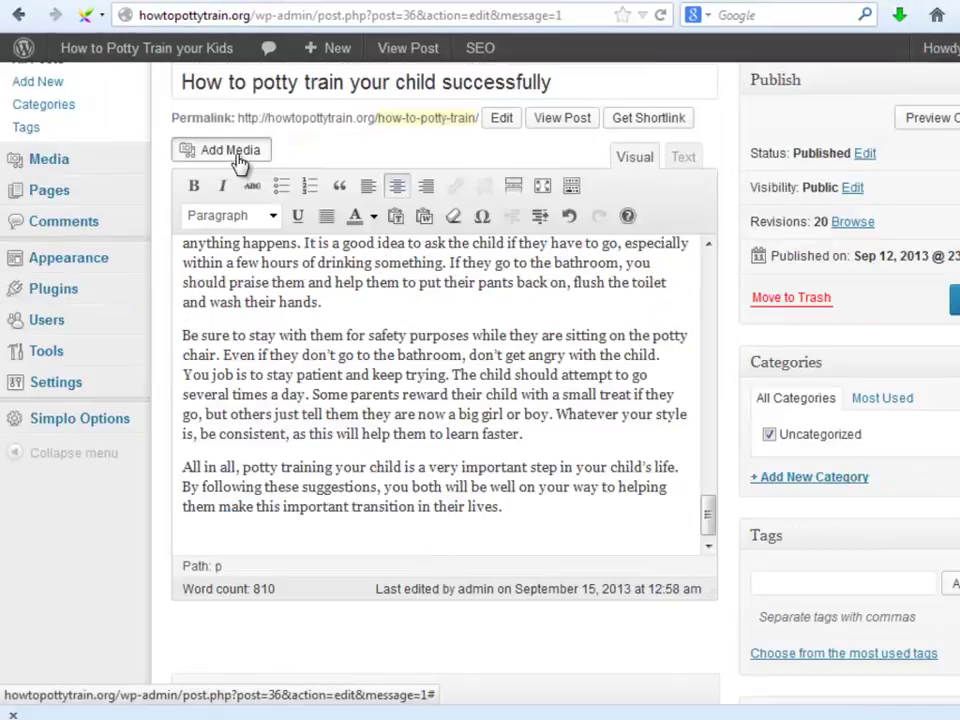
Upload affiliateconnection.png and insert it full size into the post with "Potty Training in 3 Days" as its title and alt text
click(238, 160)
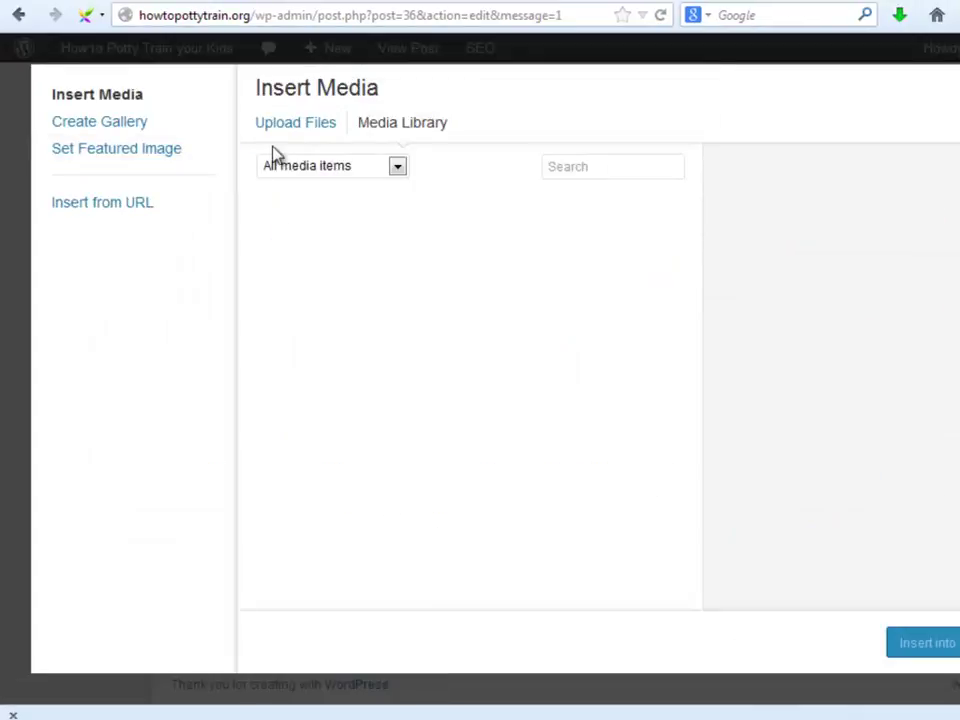
click(284, 135)
click(621, 433)
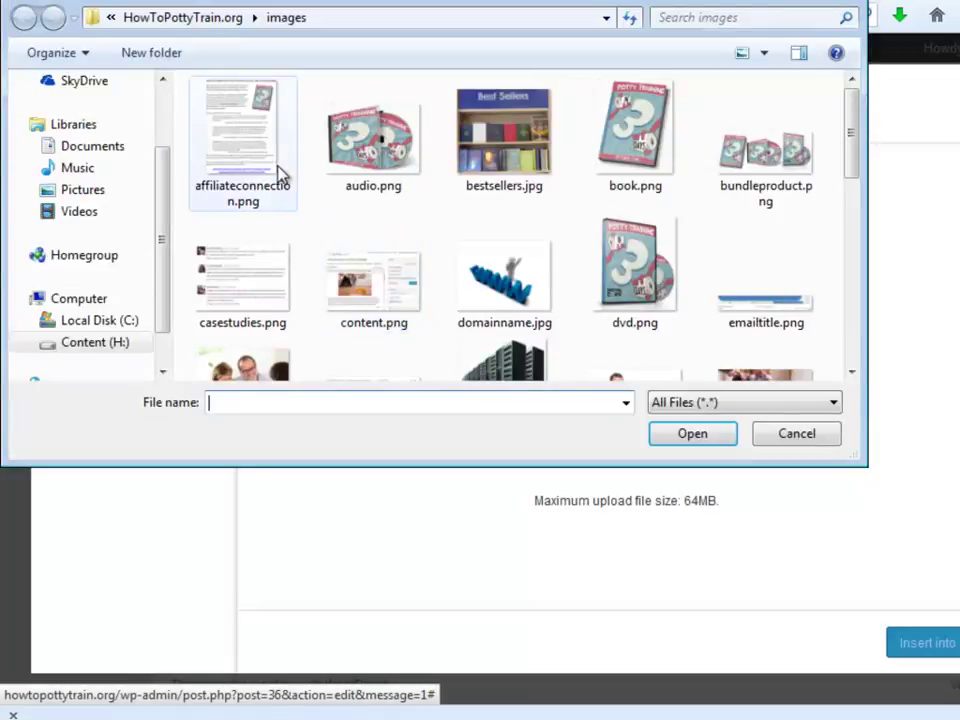
click(259, 156)
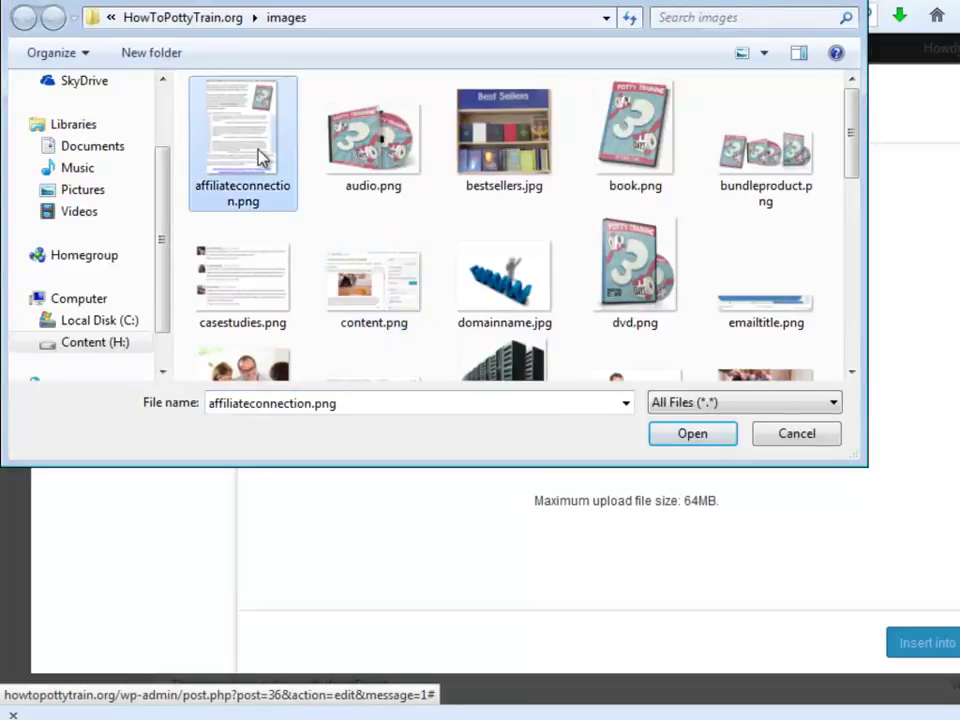
click(704, 447)
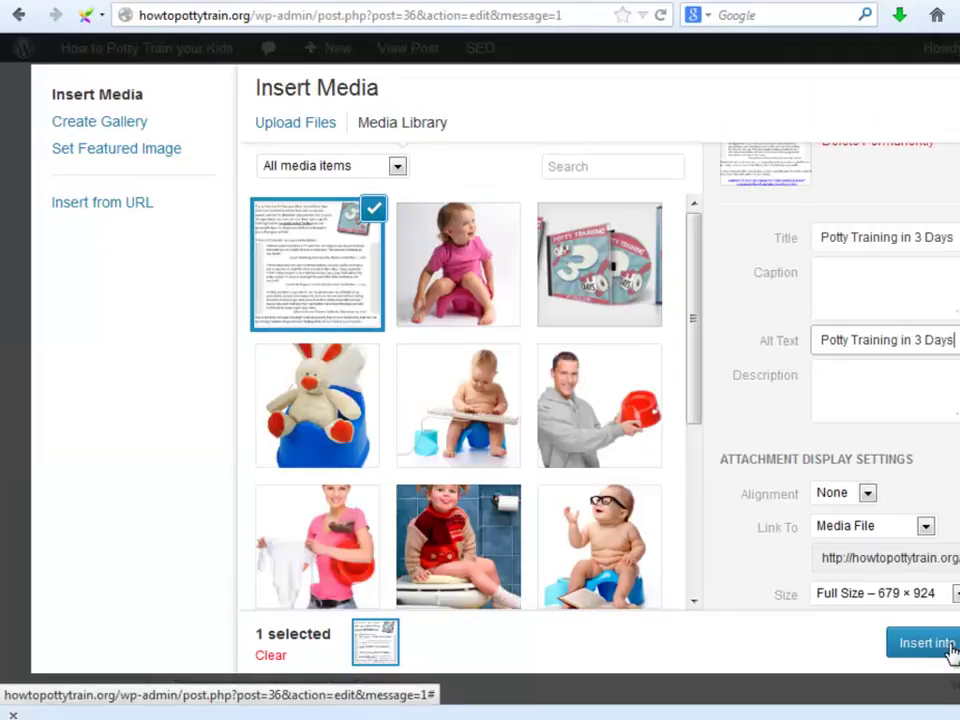
click(917, 647)
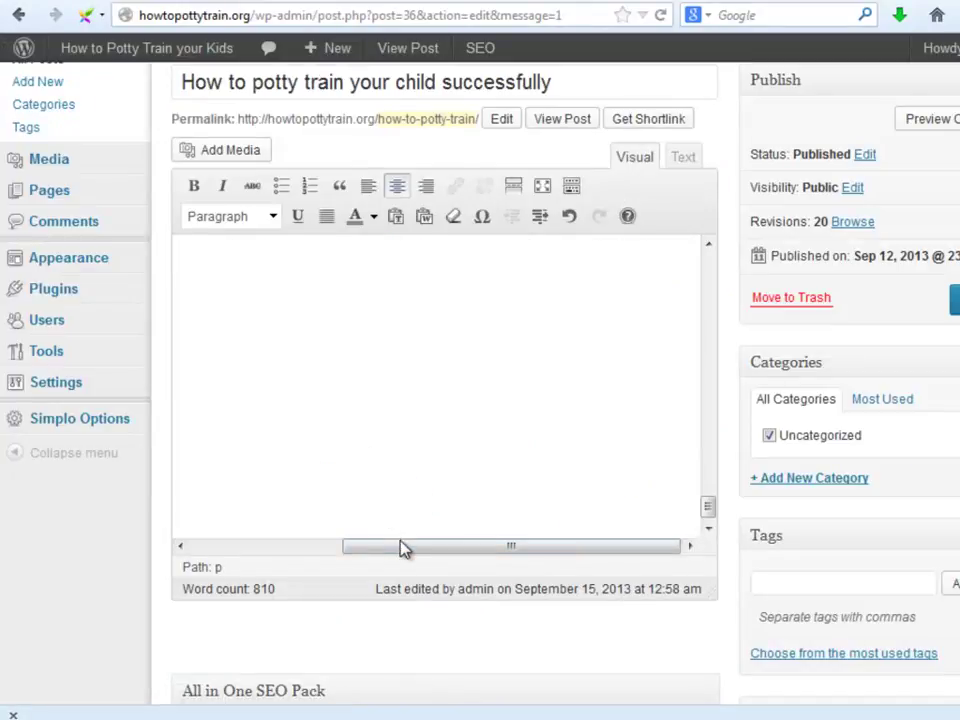
Check the inserted image at the end of the post and update the published post
drag(403, 548, 245, 553)
scroll(253, 493, up, 5)
scroll(240, 470, up, 3)
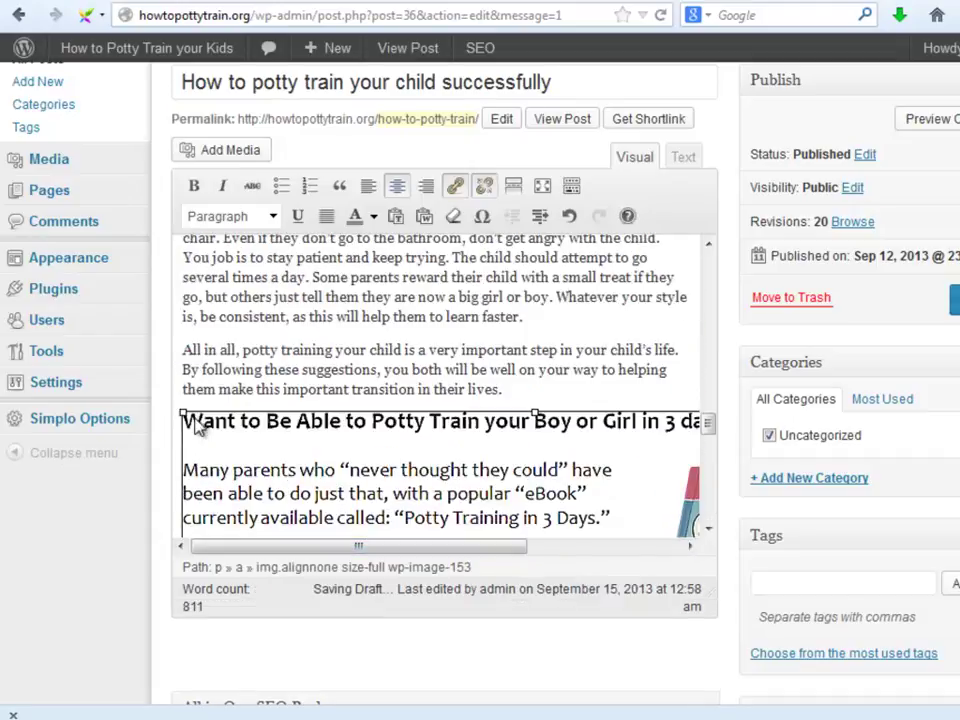
drag(313, 549, 465, 551)
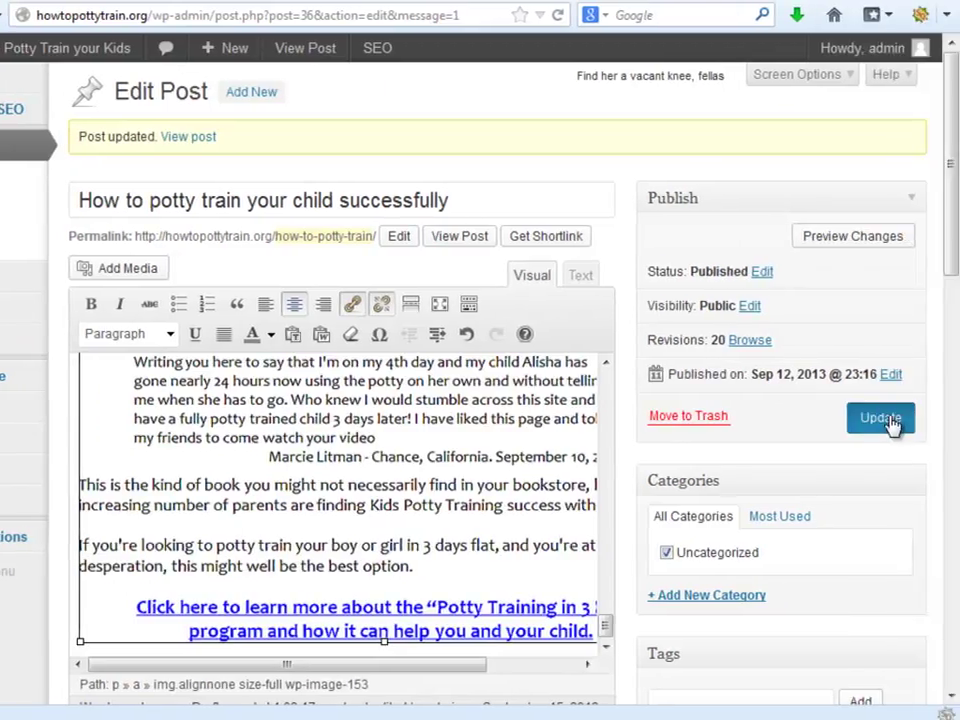
click(890, 420)
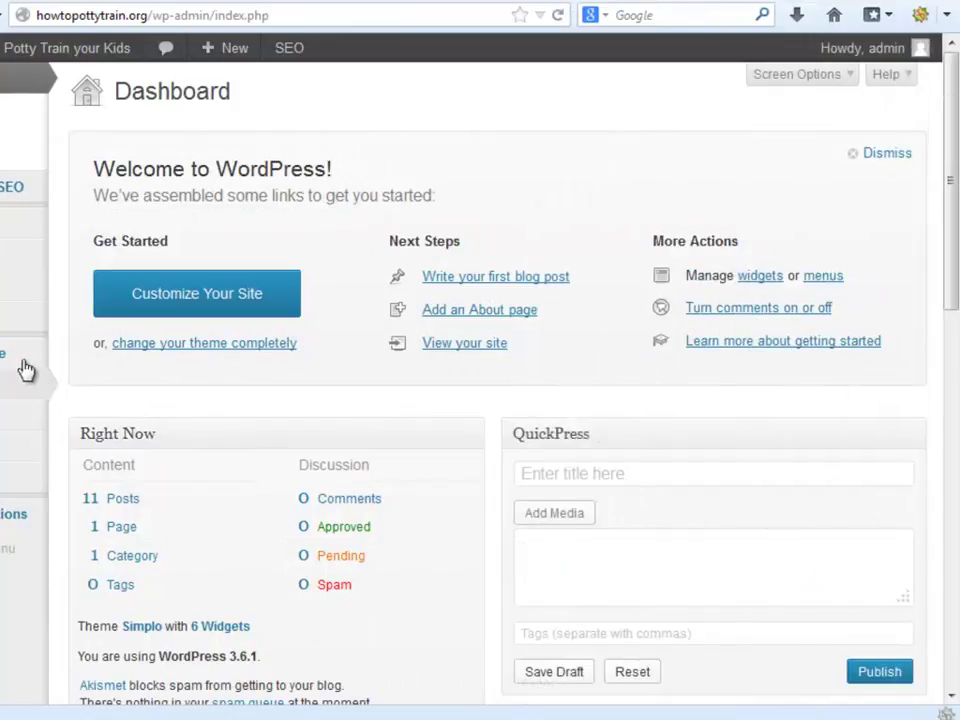
Remove the Search, Recent Comments, Archives, Categories and Meta widgets from the site's sidebar
mouse_move(6, 356)
click(96, 399)
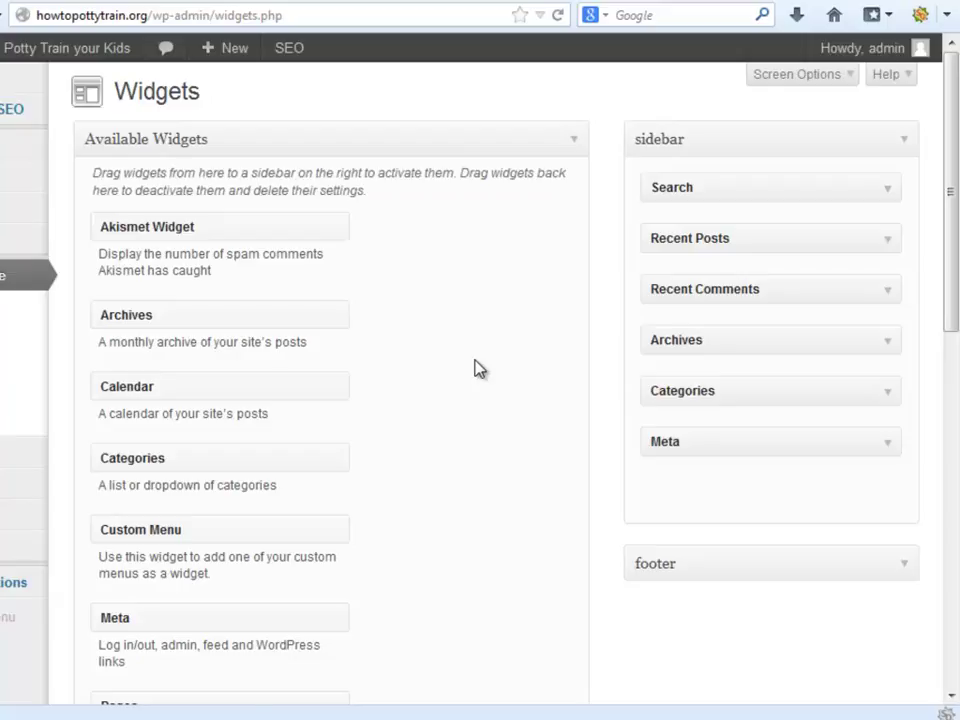
click(886, 190)
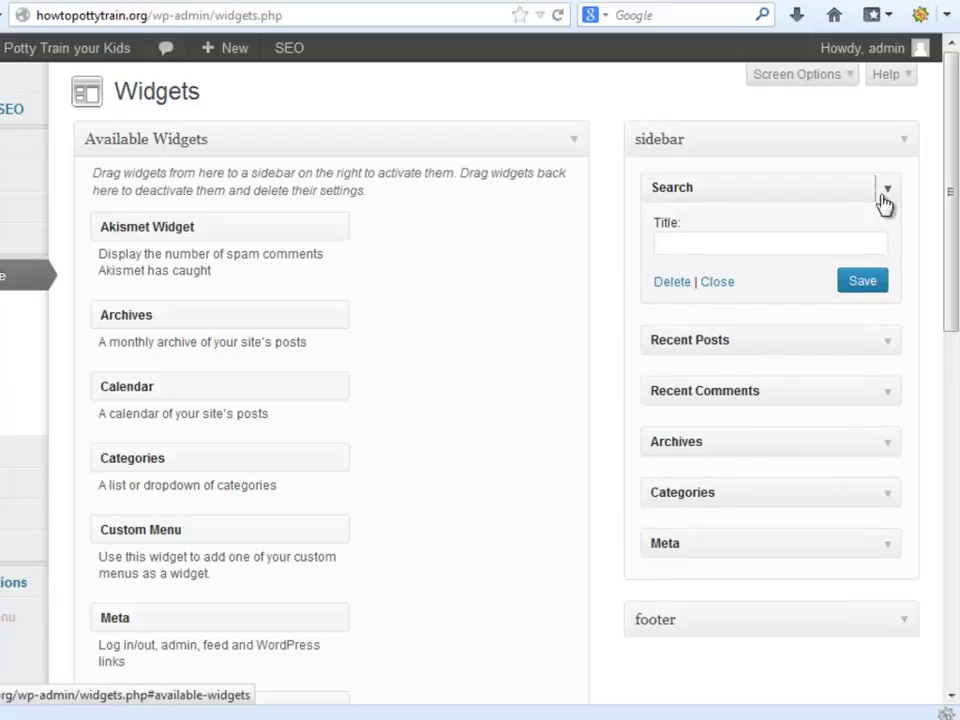
click(686, 286)
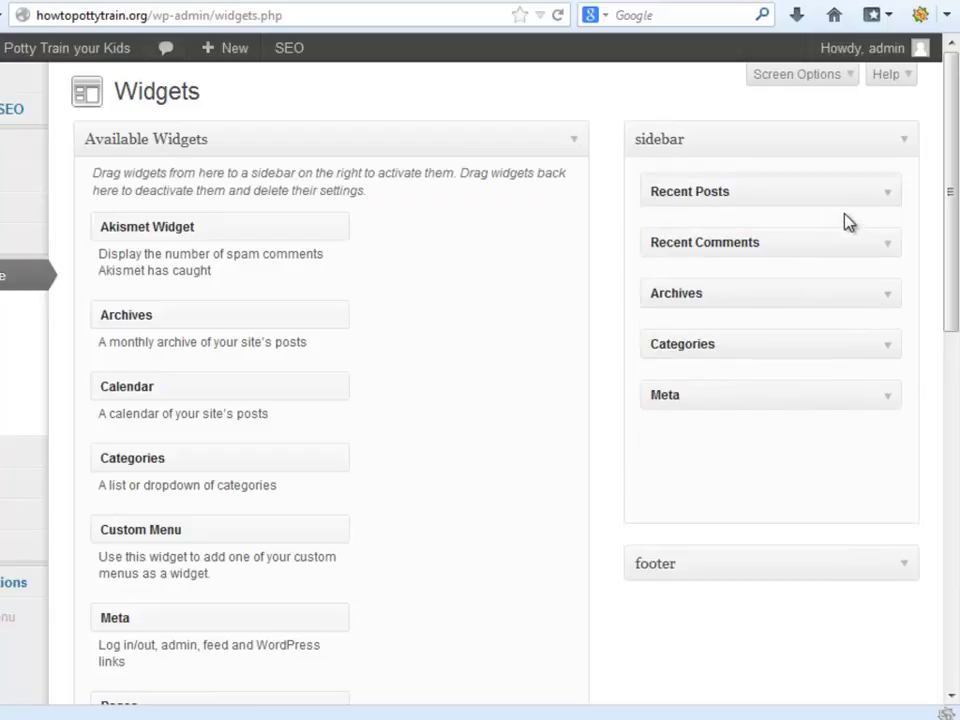
click(886, 240)
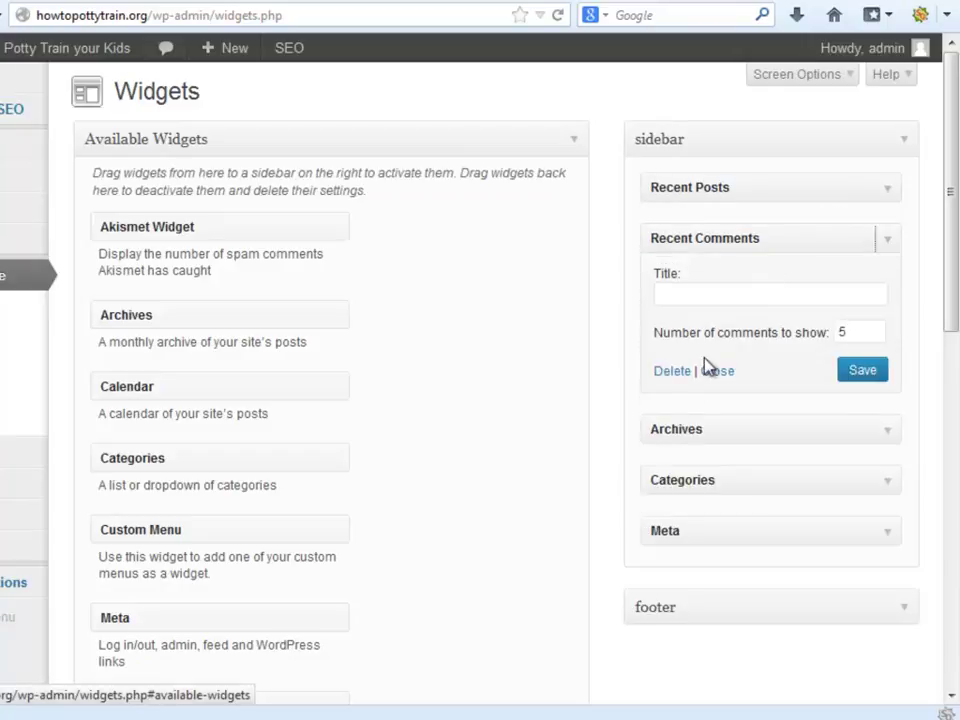
click(671, 385)
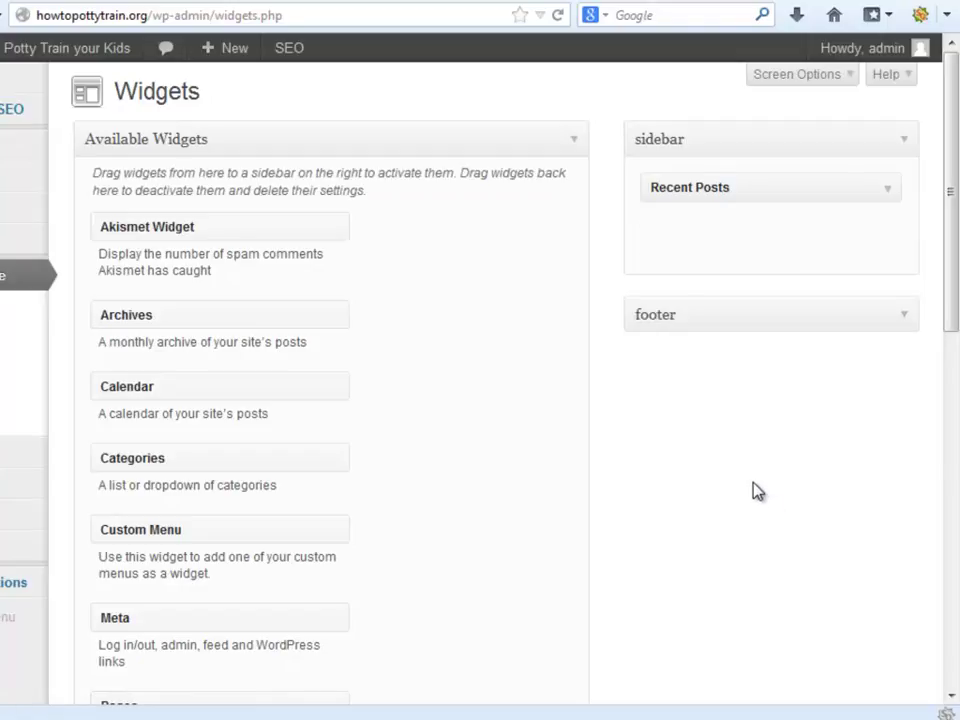
Set the sidebar's Recent Posts widget to show 10 posts and save it
click(887, 189)
double_click(812, 281)
text(10)
click(860, 350)
Add a Text widget to the sidebar above Recent Posts
scroll(496, 475, down, 5)
scroll(450, 476, down, 4)
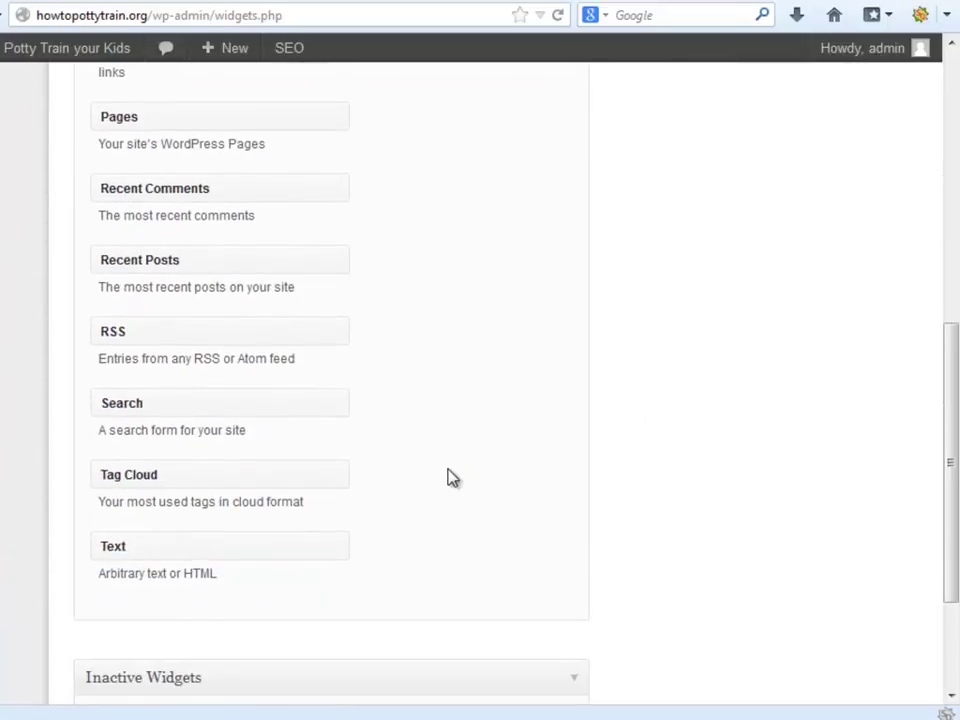
drag(340, 540, 868, 145)
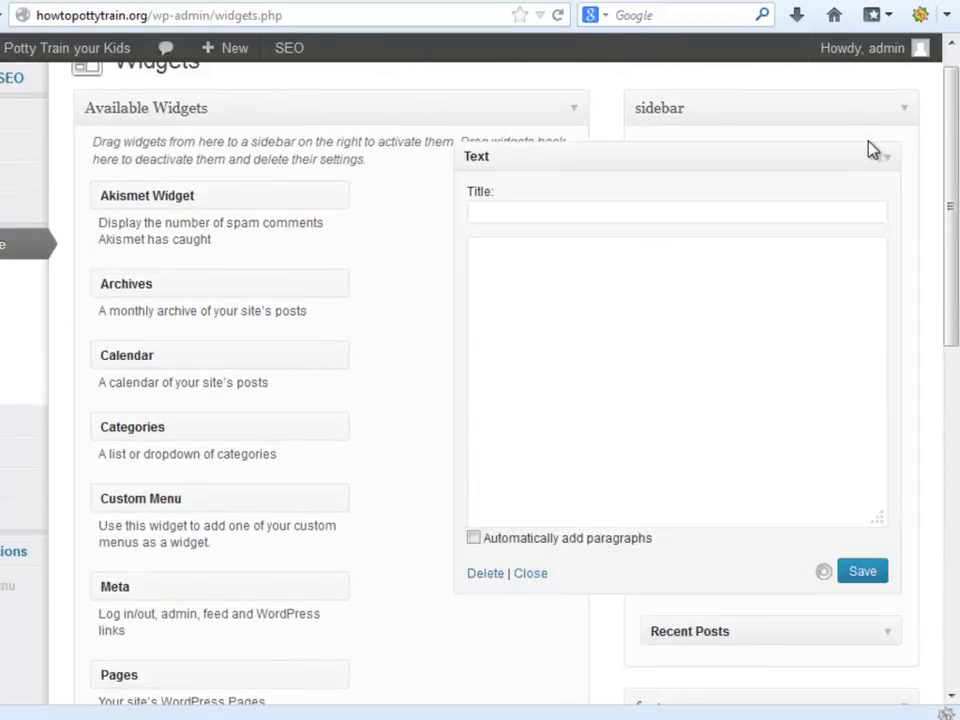
click(530, 574)
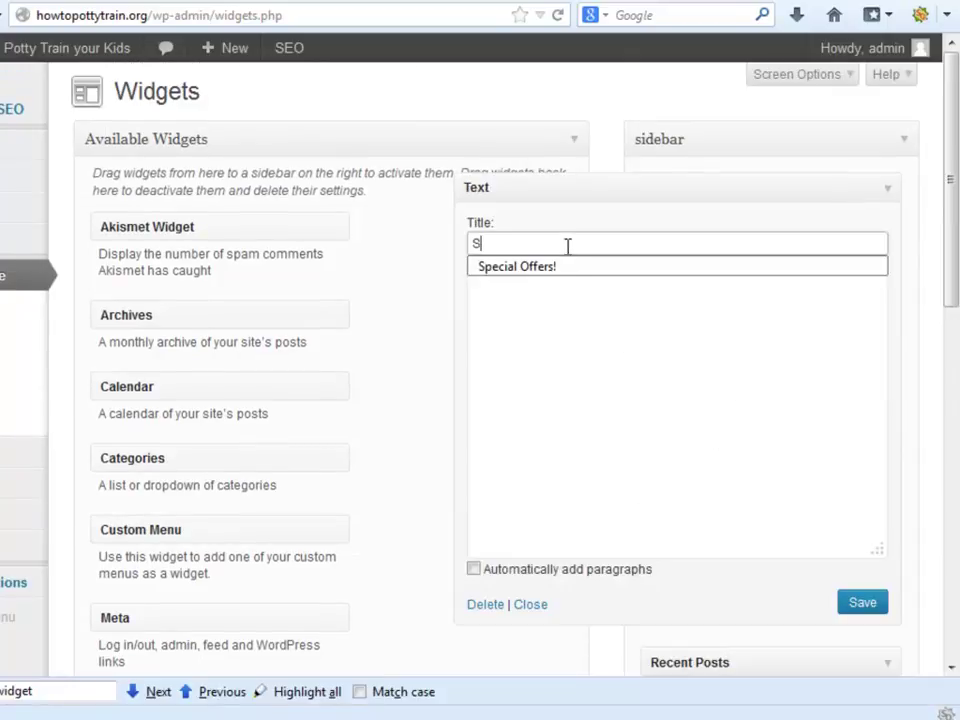
Title the Text widget "Special Offers!" and fill its body with the centered linked-image HTML template containing placeholder URLs, product names and dimensions
click(571, 266)
click(574, 306)
key(alt+Tab)
key(alt+Tab)
text(<div align=center><a href="http://YOUR-AFFILIATE-URL.com" title="Product Name"> <img src="http://YOUR-IMAGE-URL.com" alt="Product Name" height="number of pixels" width="number of pixels "></a></div>)
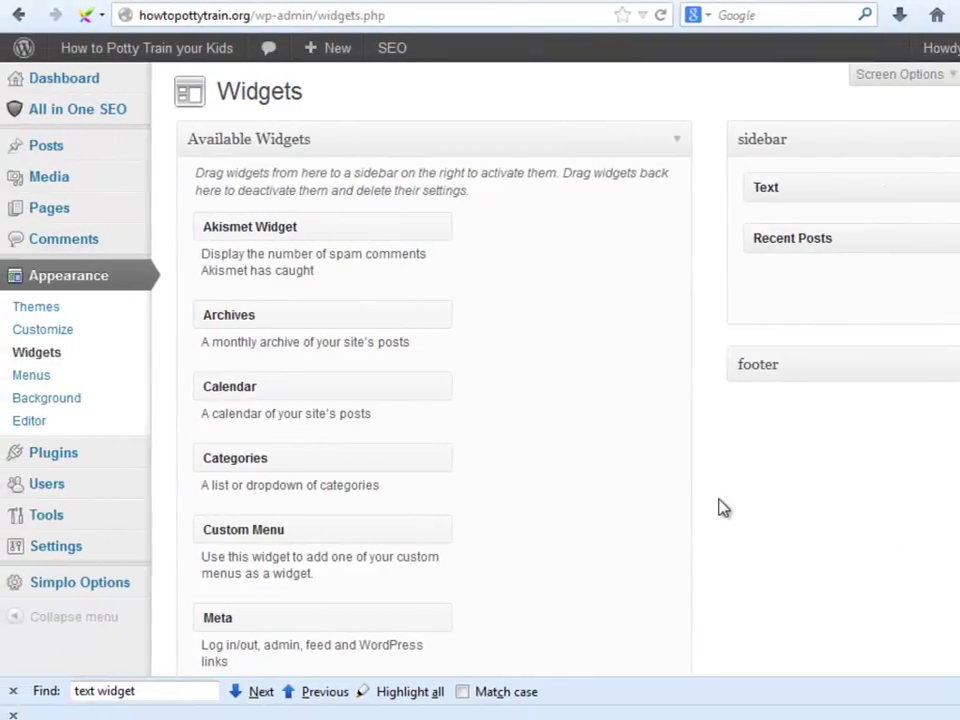
Upload ad.gif, banner1.gif and banner2.gif to the media library
mouse_move(94, 189)
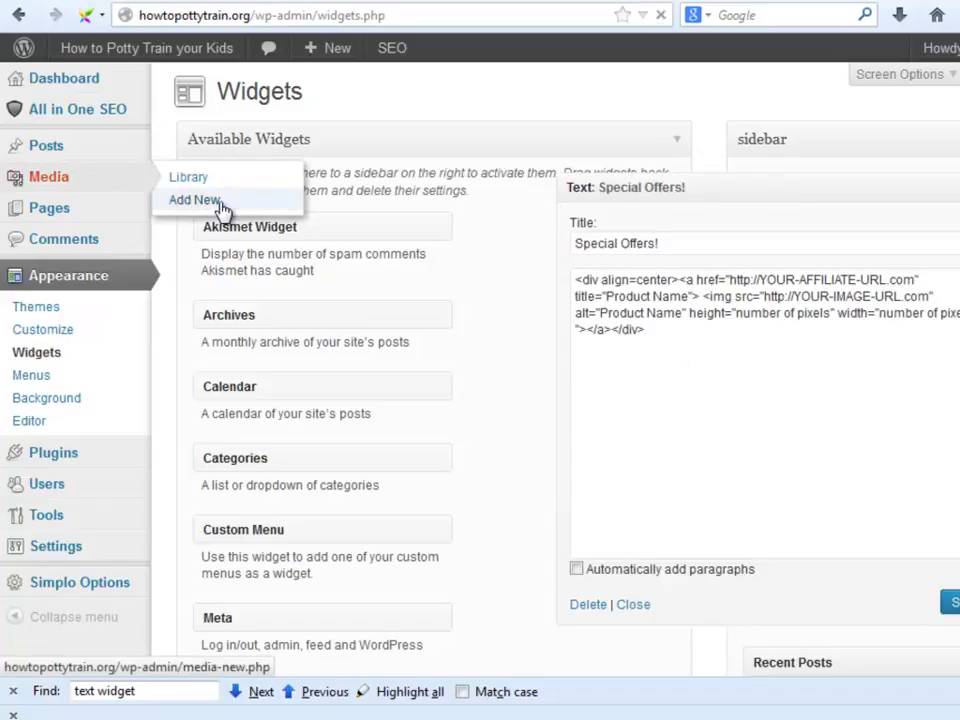
click(222, 205)
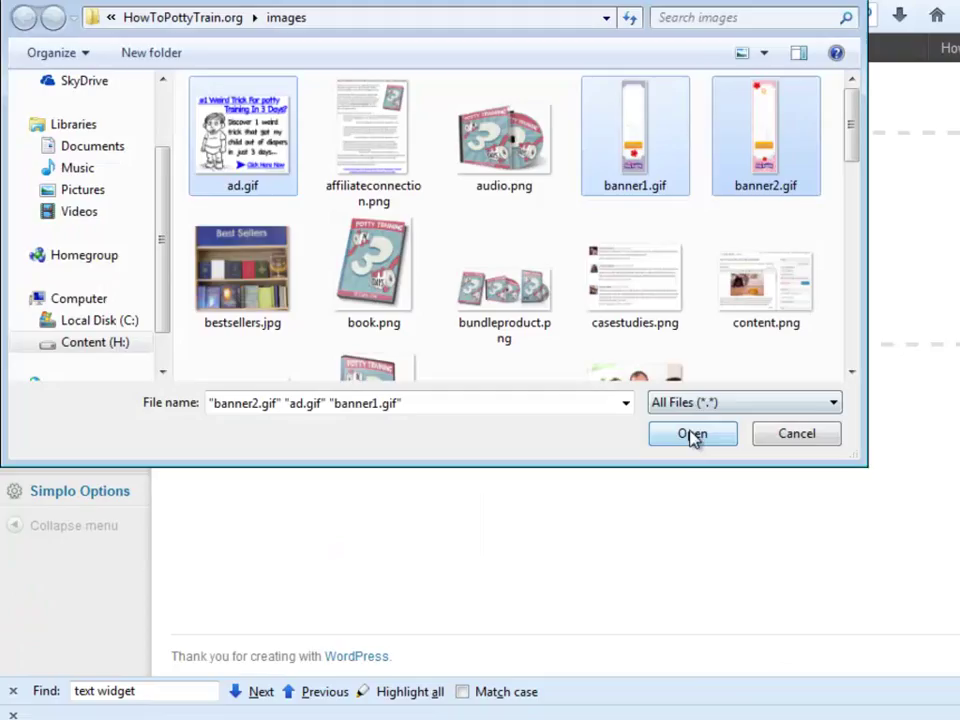
click(694, 437)
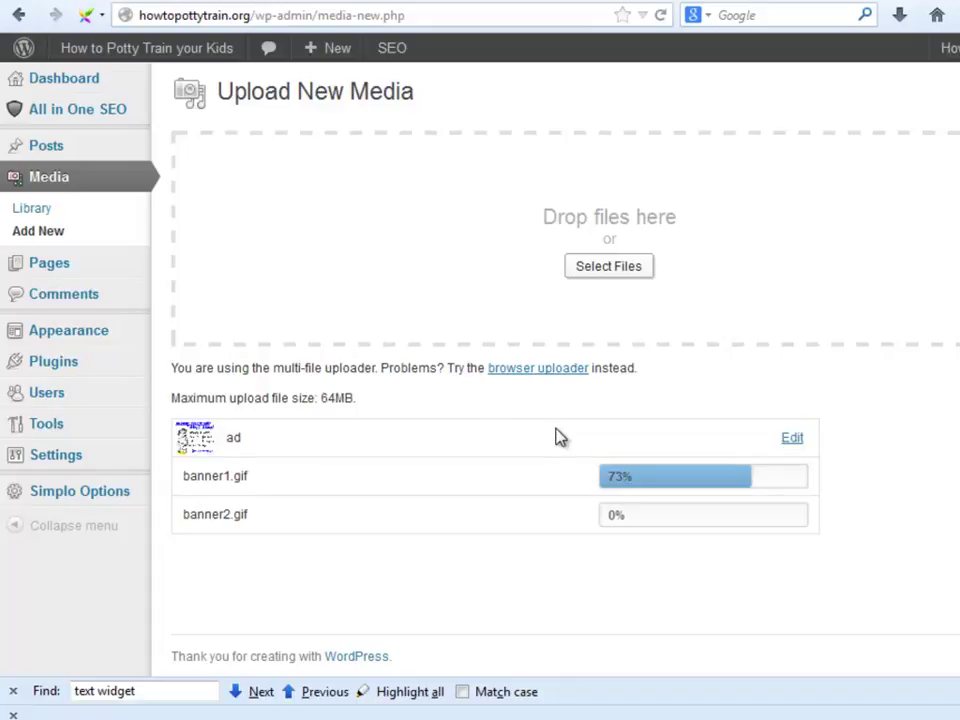
Open the uploaded ad image for editing and copy its file URL
click(793, 440)
right_click(830, 294)
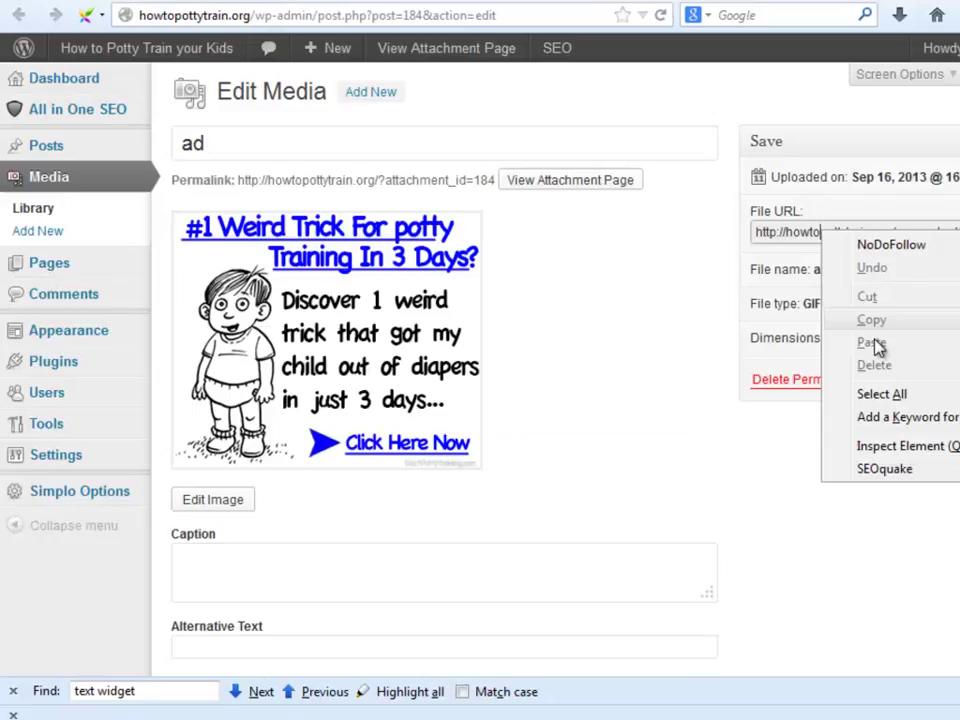
click(875, 394)
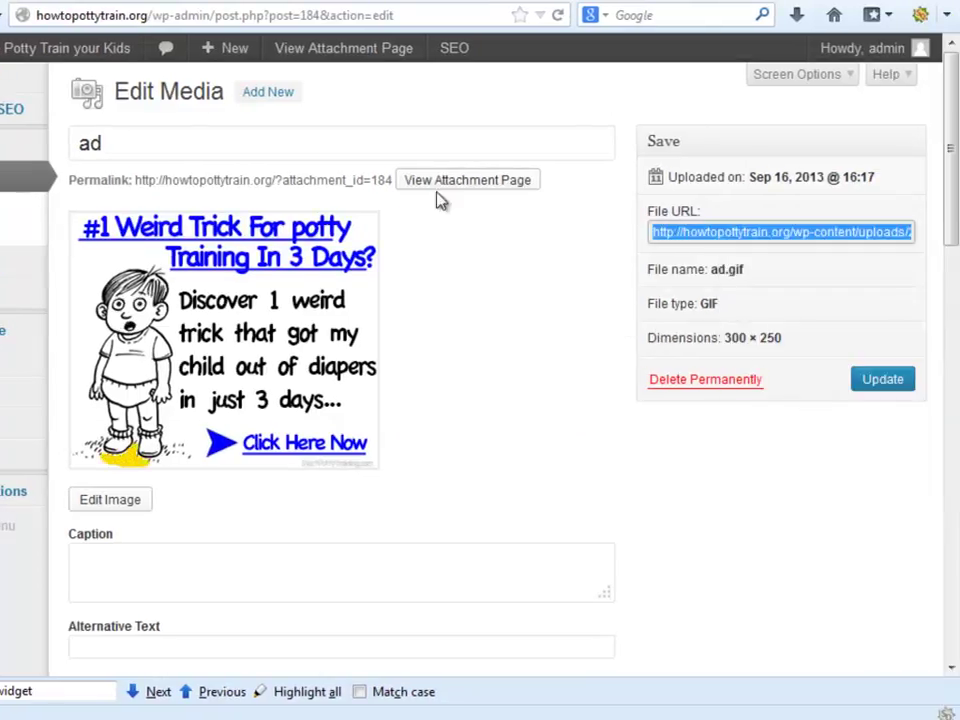
Replace the YOUR-IMAGE-URL placeholder in the Special Offers! text widget with the copied ad.gif URL
click(231, 3)
click(890, 191)
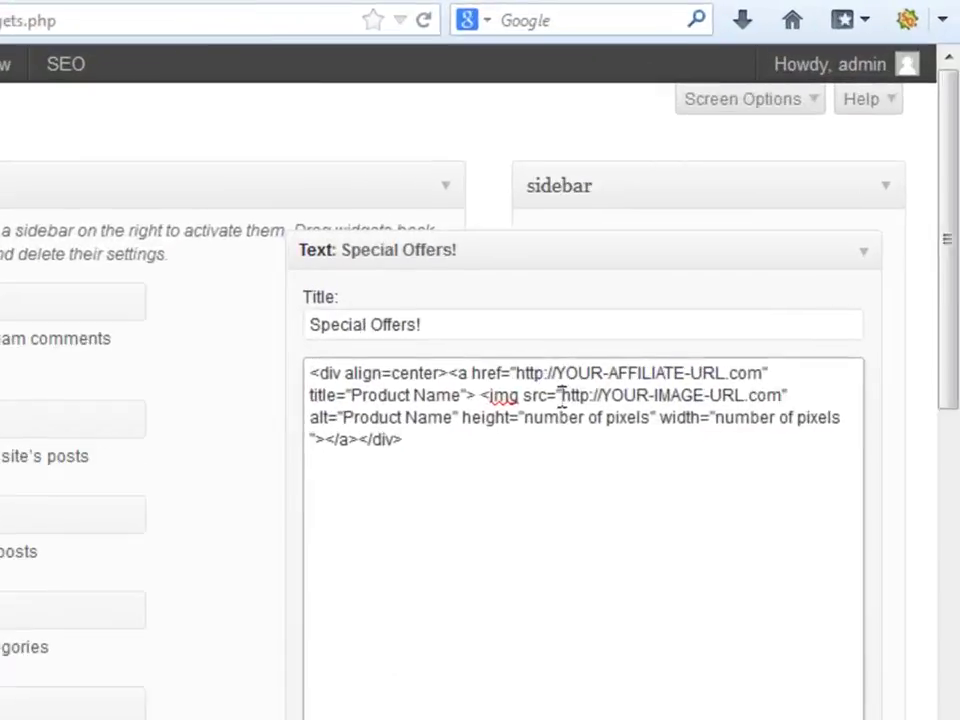
drag(661, 297, 829, 297)
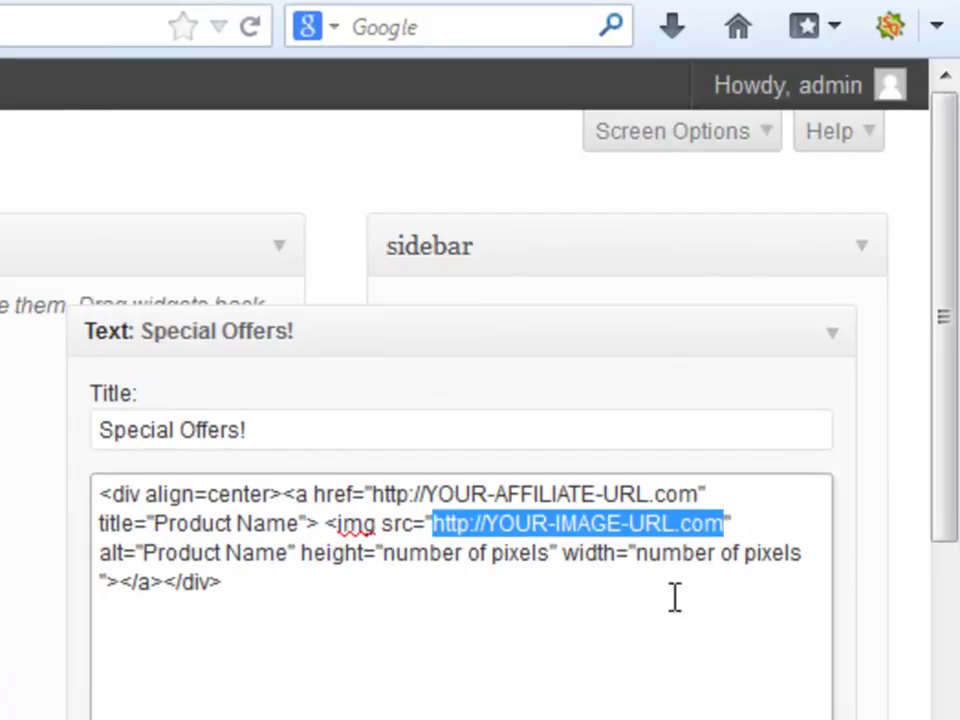
key(ctrl+v)
Replace both Product Name placeholders, in the image alt text and the link title, with "Potty Training in 3 Days"
drag(393, 552, 540, 556)
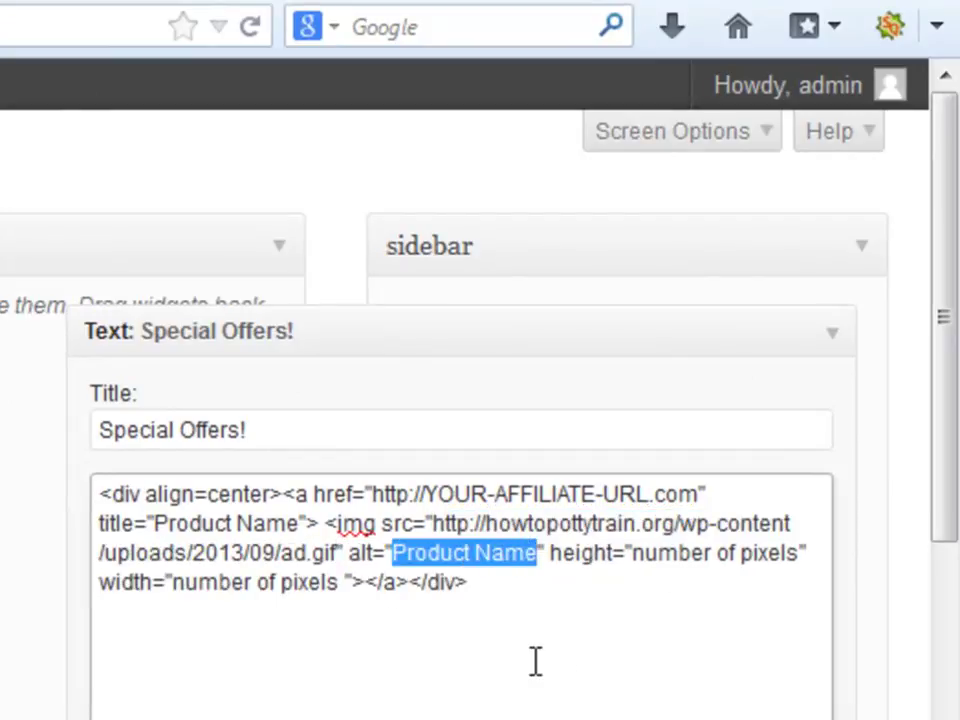
text(Potty)
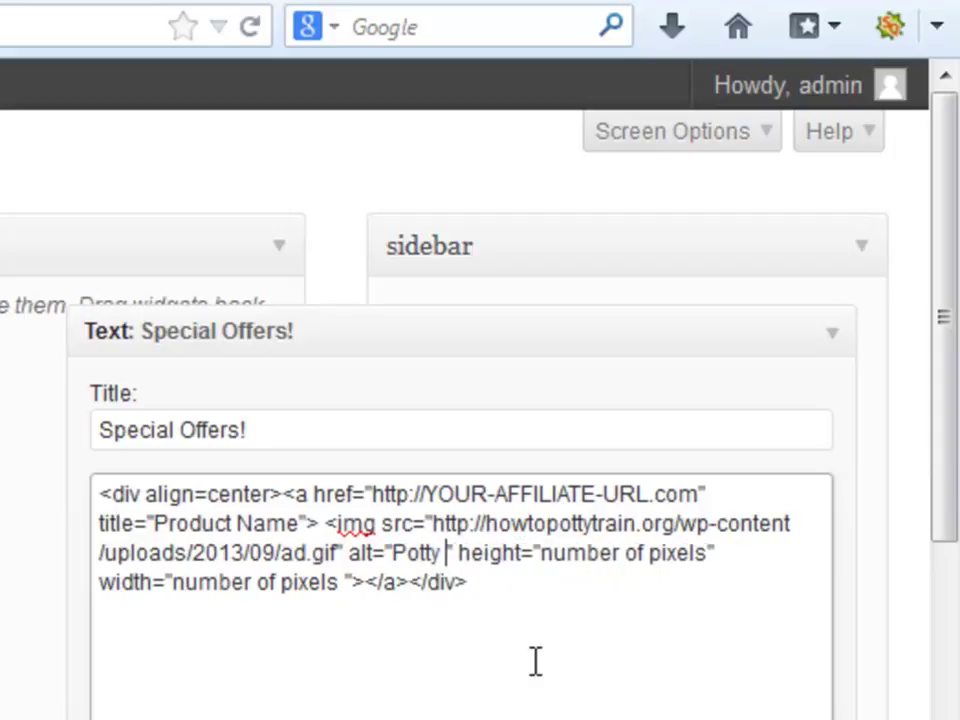
drag(153, 523, 297, 522)
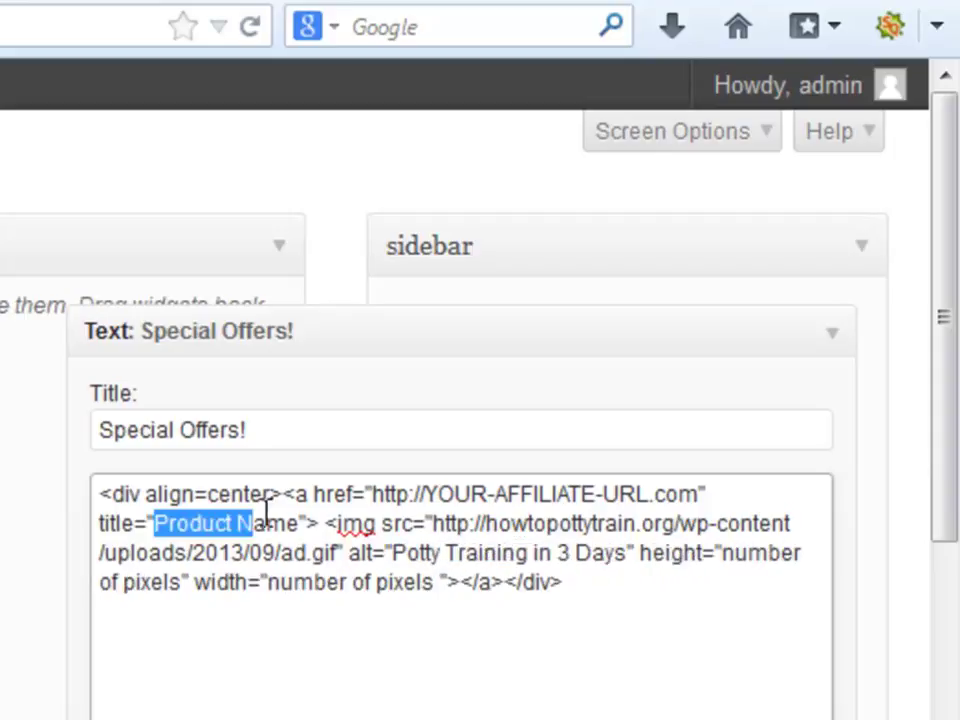
text(Potty Training in 3 Days)
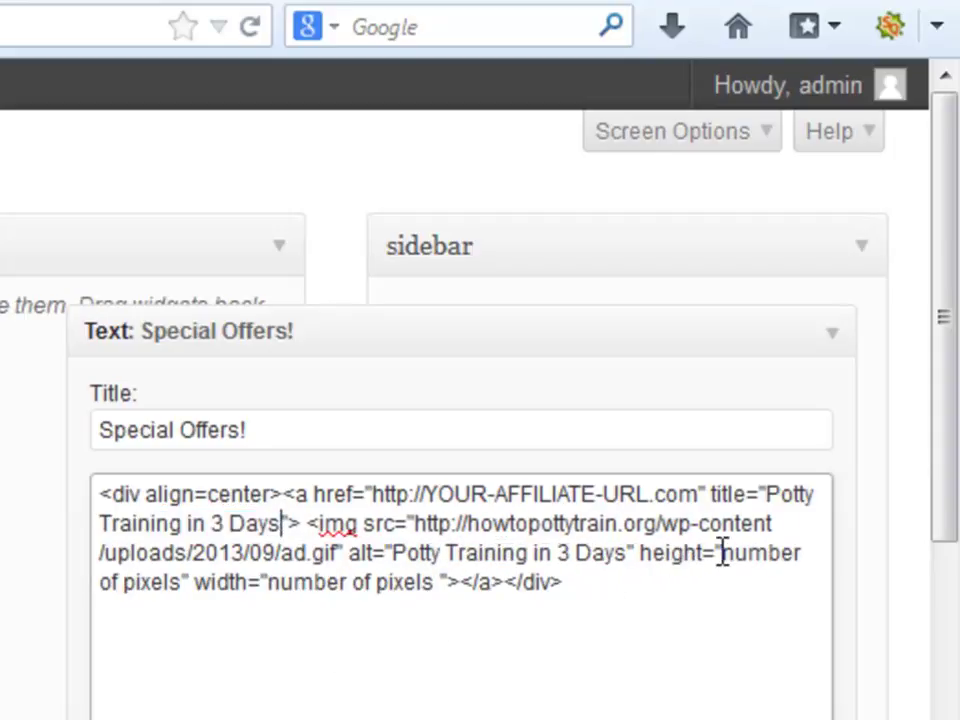
Set the image height to 210 and the width to 253 in the widget's HTML
drag(722, 553, 183, 590)
text(210)
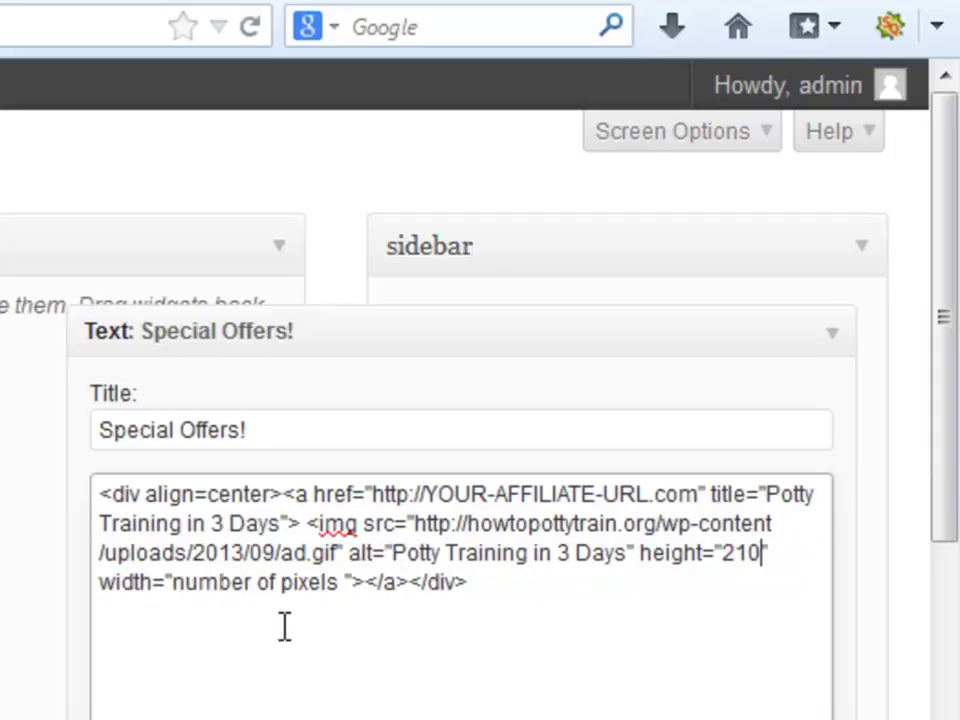
drag(343, 584, 180, 594)
text(255)
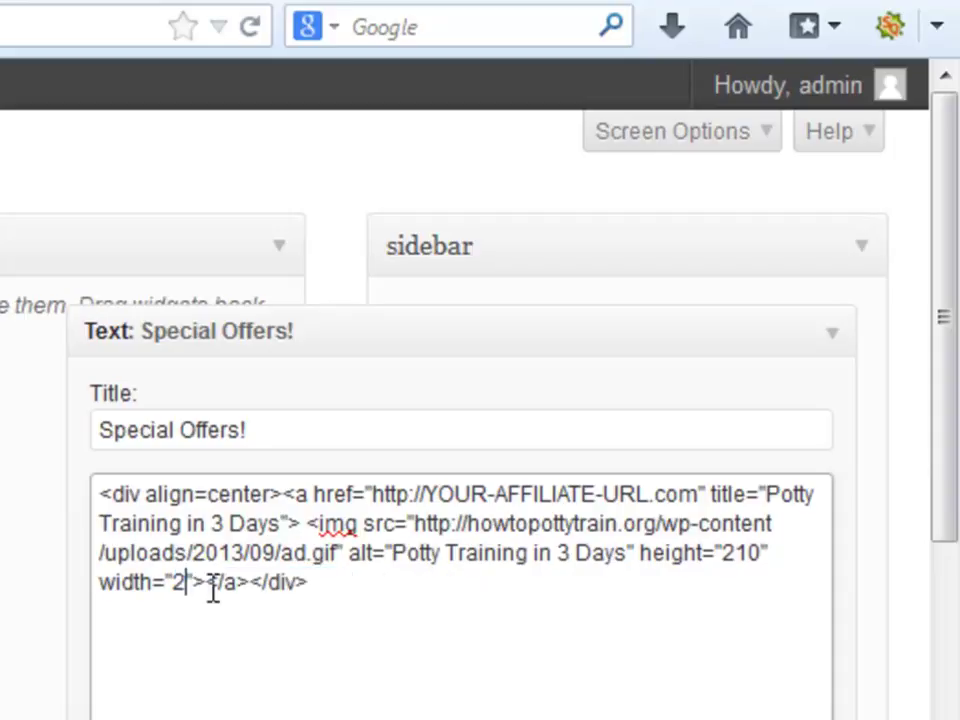
key(BackSpace)
text(3)
Replace the YOUR-AFFILIATE-URL placeholder link with the ClickBank affiliate hoplink and insert a blank line above the code
drag(372, 494, 697, 503)
text(abisuarez.startpt.hop.clickbank.net)
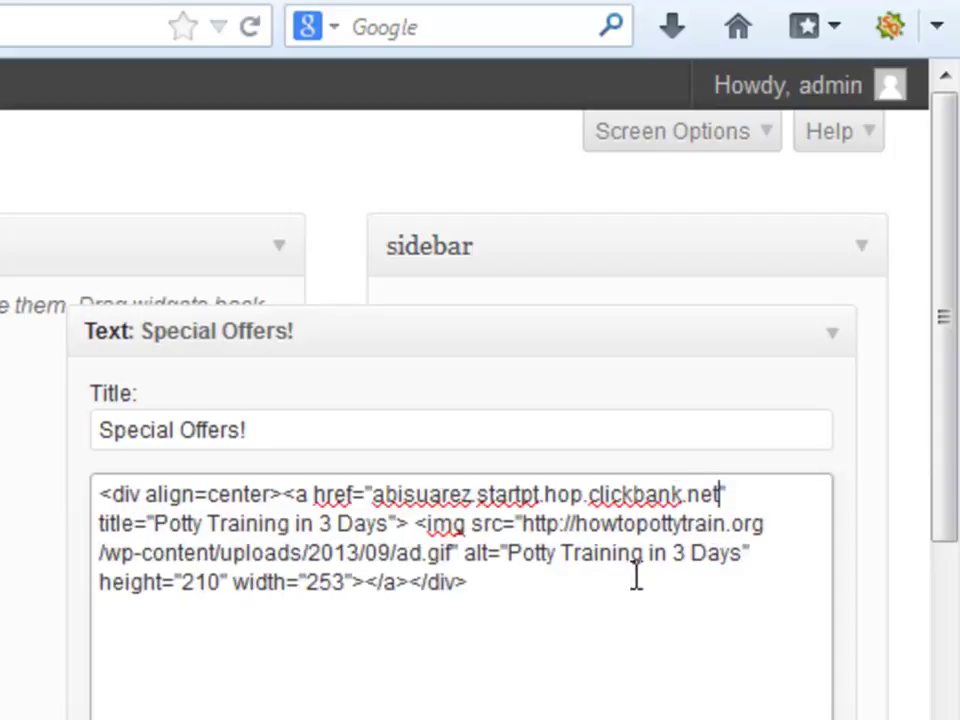
click(101, 494)
key(Return)
key(Up)
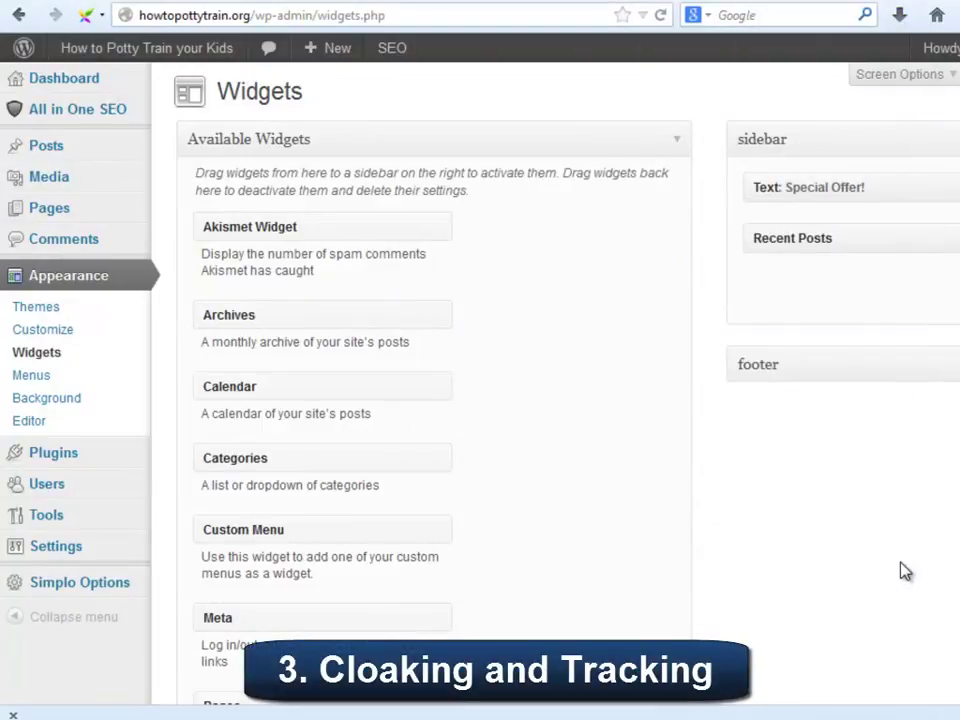
Open the settings of the installed Redirection plugin
mouse_move(128, 460)
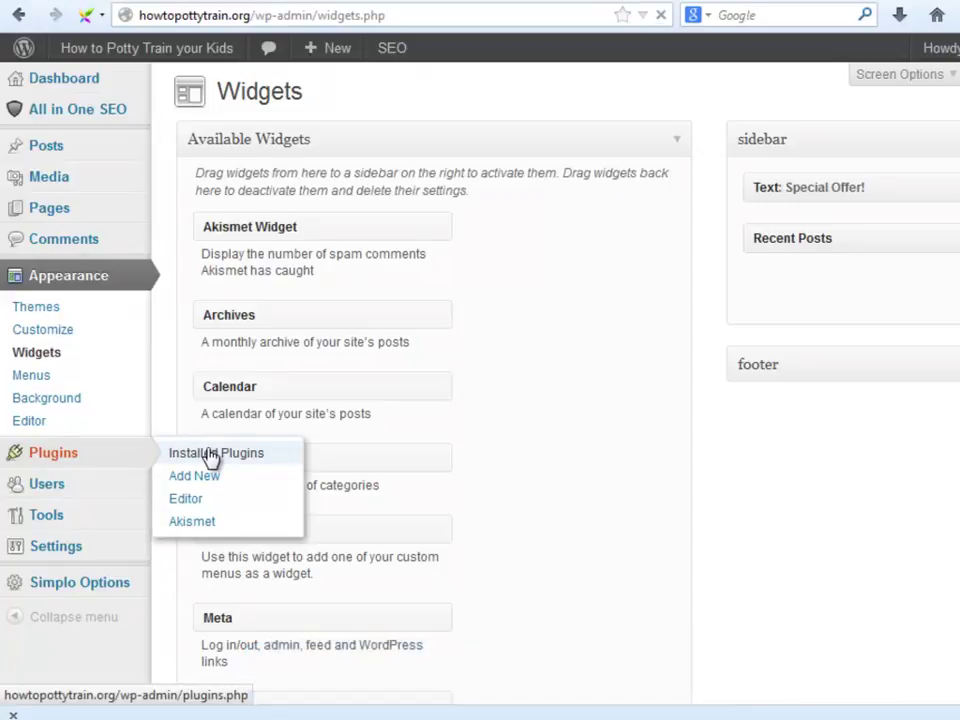
click(211, 454)
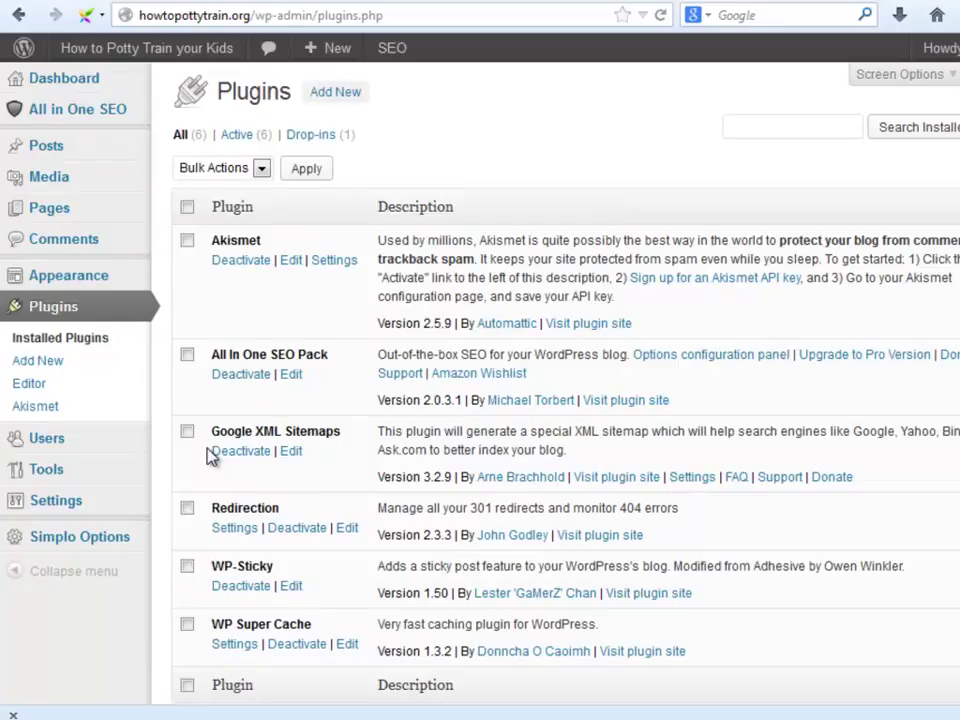
click(251, 533)
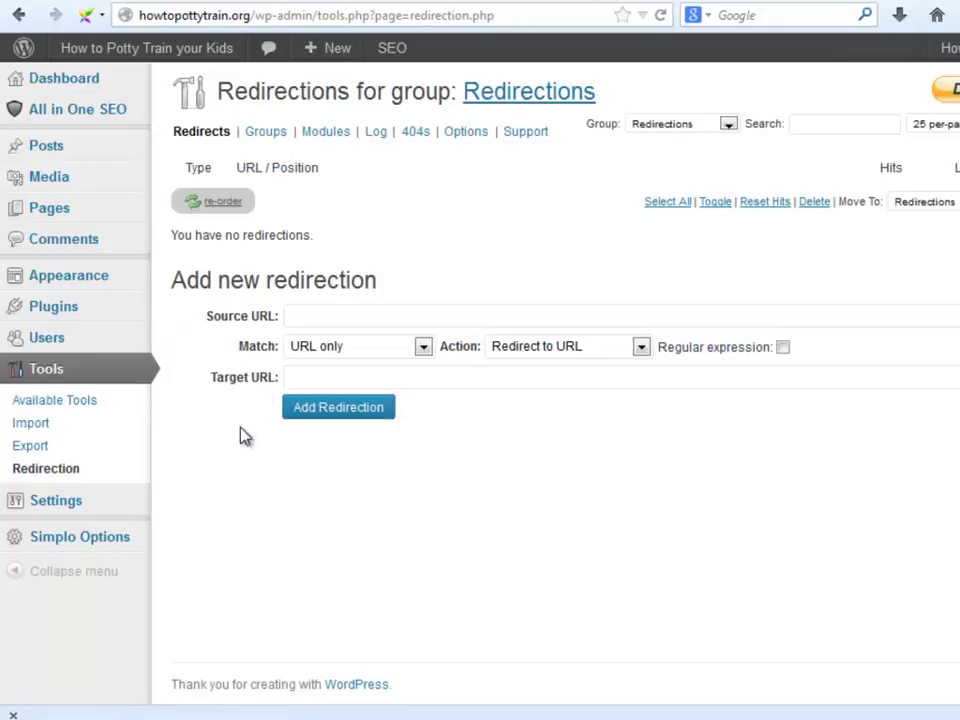
Add a redirection with source URL /specialoffer/sidebar and the ClickBank affiliate hoplink as target URL
click(338, 314)
click(340, 314)
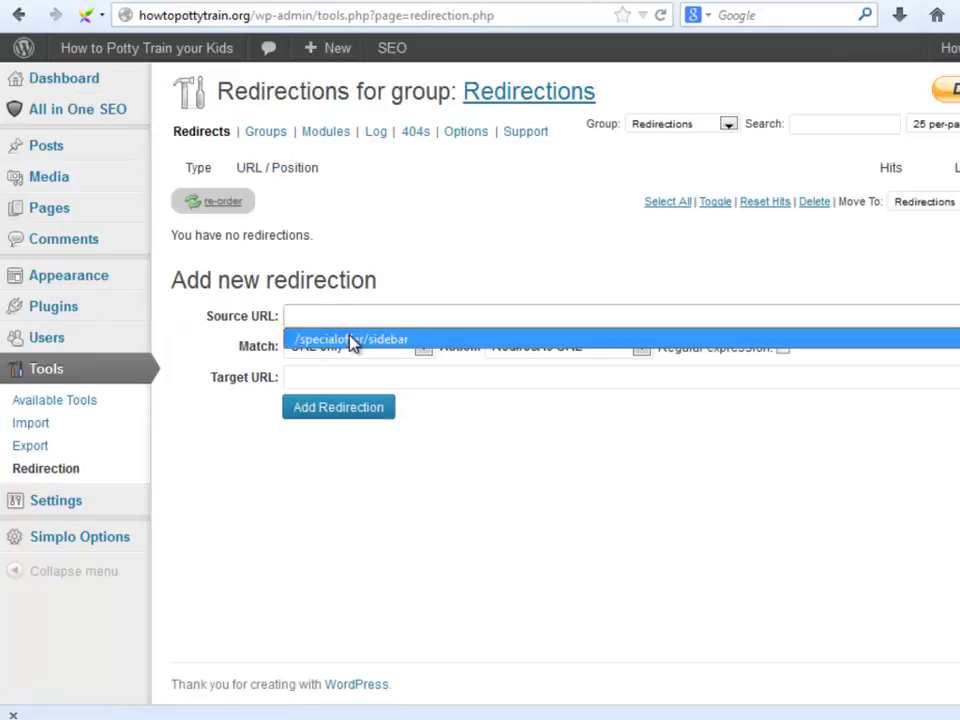
click(353, 337)
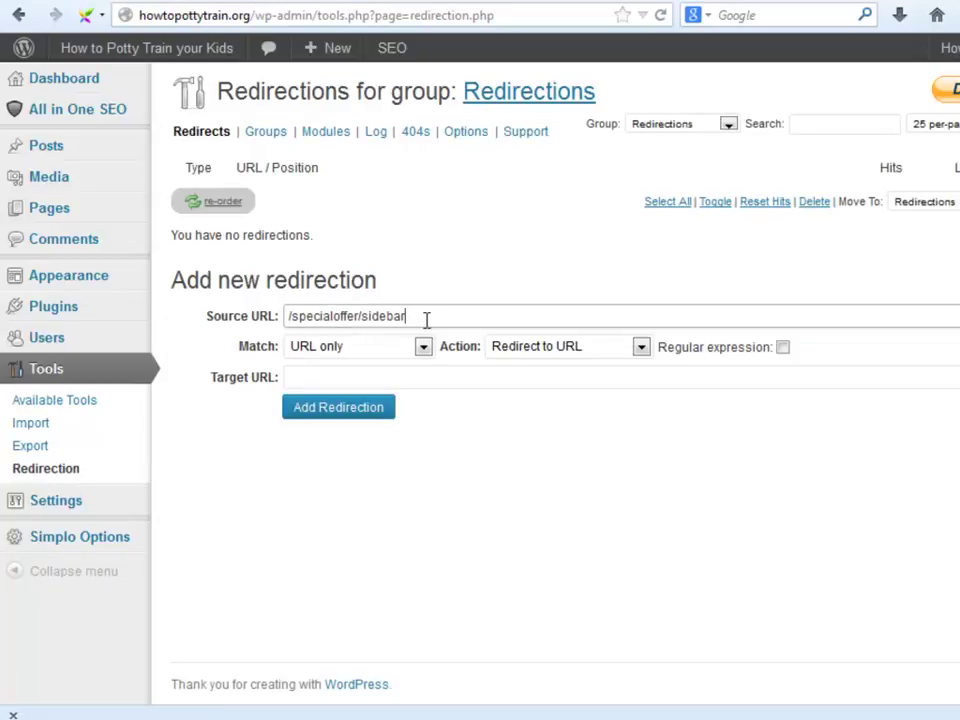
drag(426, 317, 219, 325)
text(/)
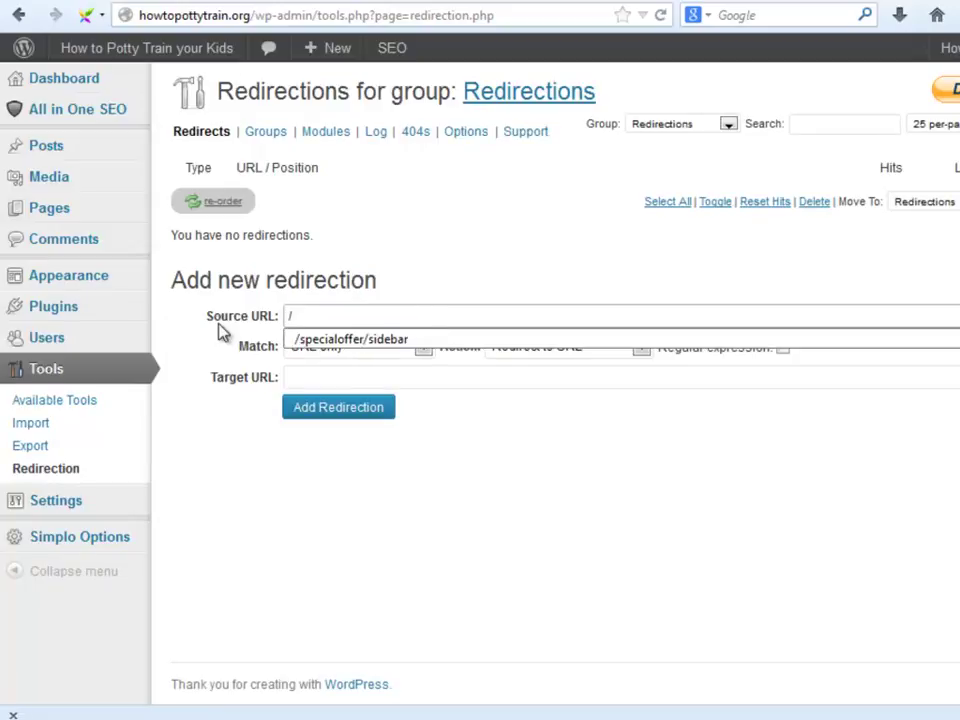
text(specialoffer)
click(330, 339)
click(343, 385)
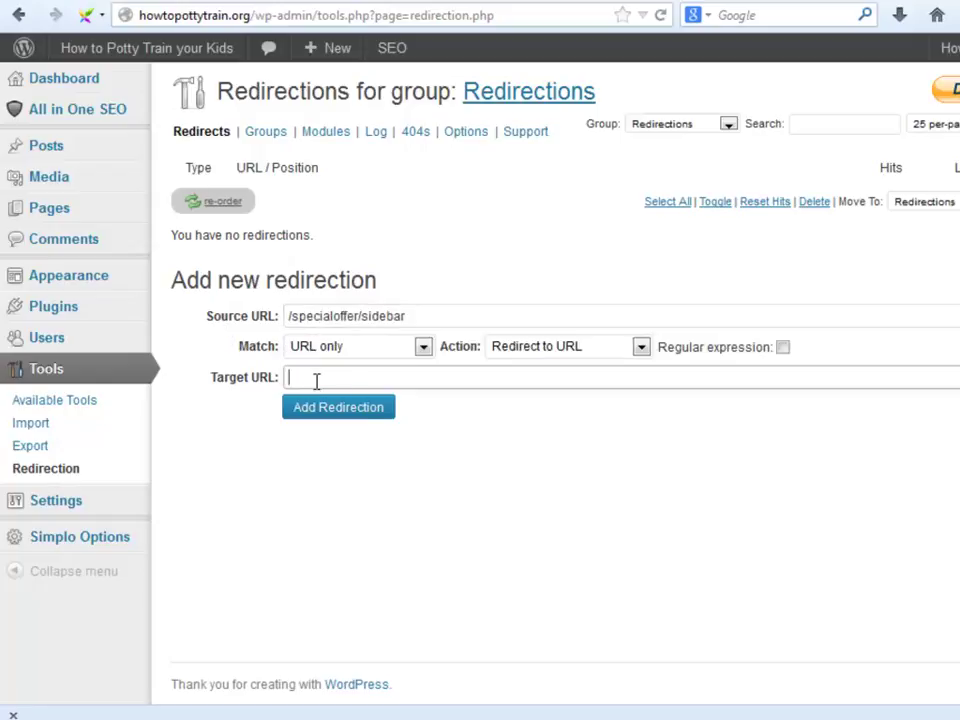
text(http://abisuarez.startpt.hop.clickbank.net/)
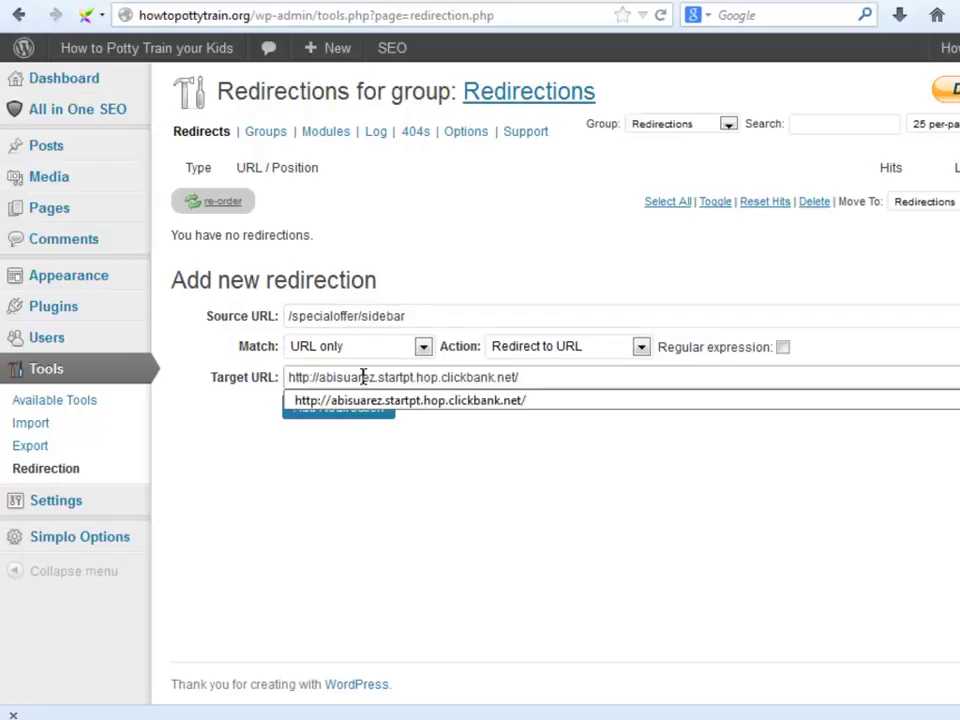
click(345, 415)
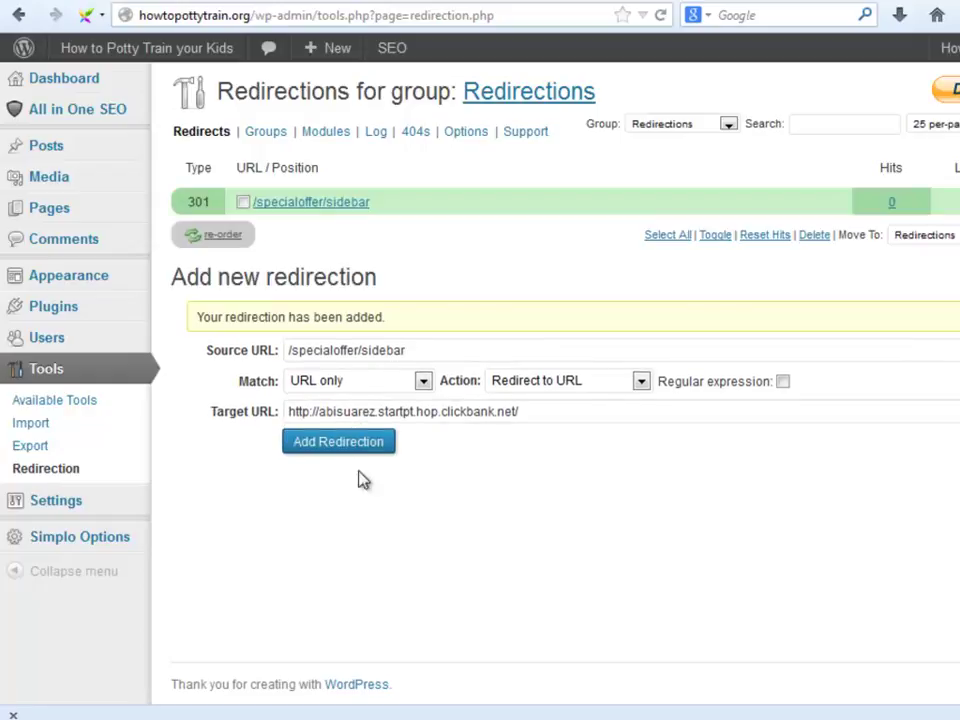
Add a second redirection from /specialoffer/bottomcontent to the same hoplink, and copy the link address of the /specialoffer/sidebar redirection
drag(405, 350, 278, 357)
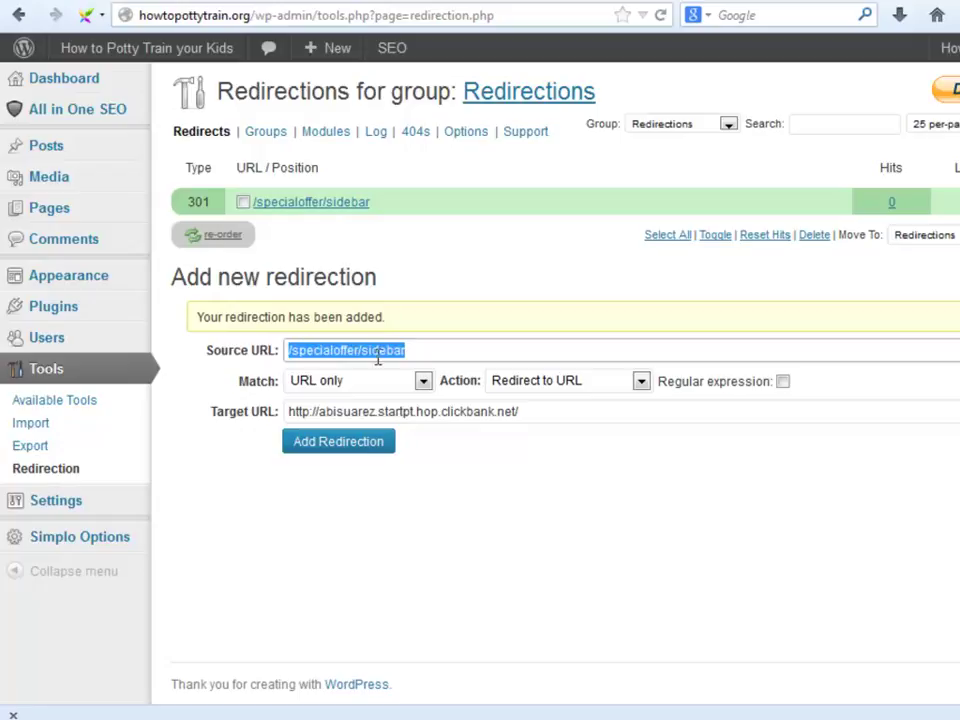
text(/specialoffer/bottomcontent)
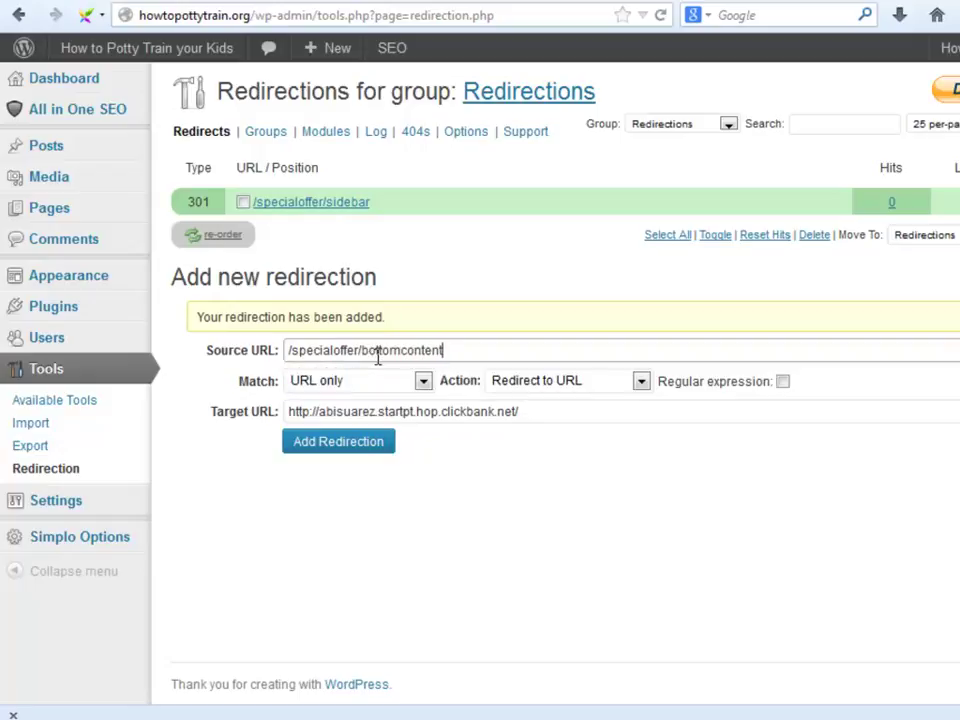
click(366, 446)
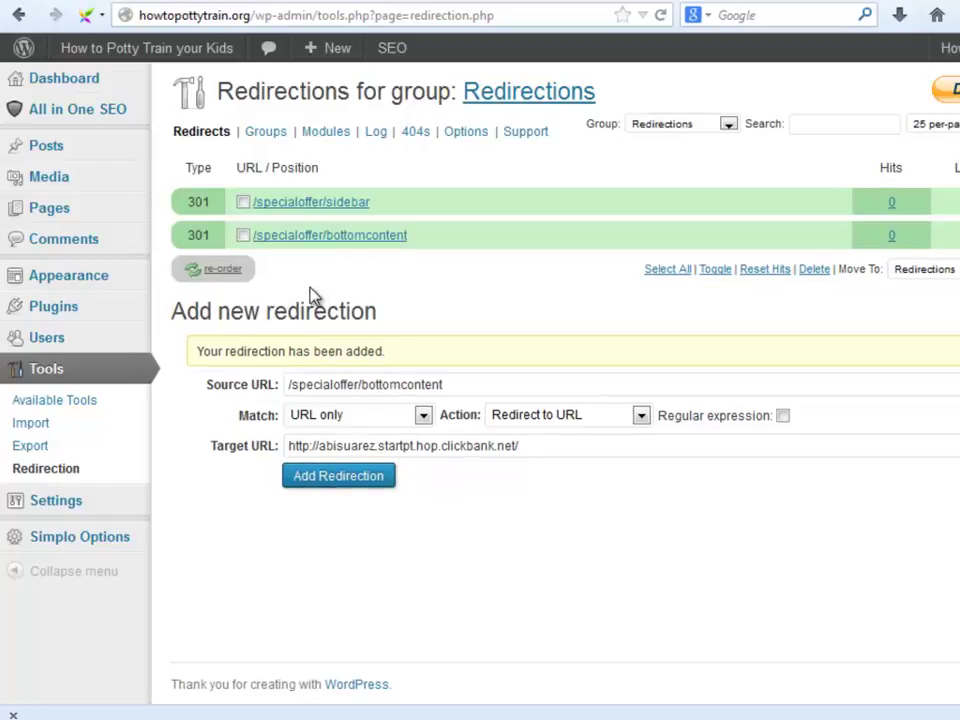
right_click(306, 213)
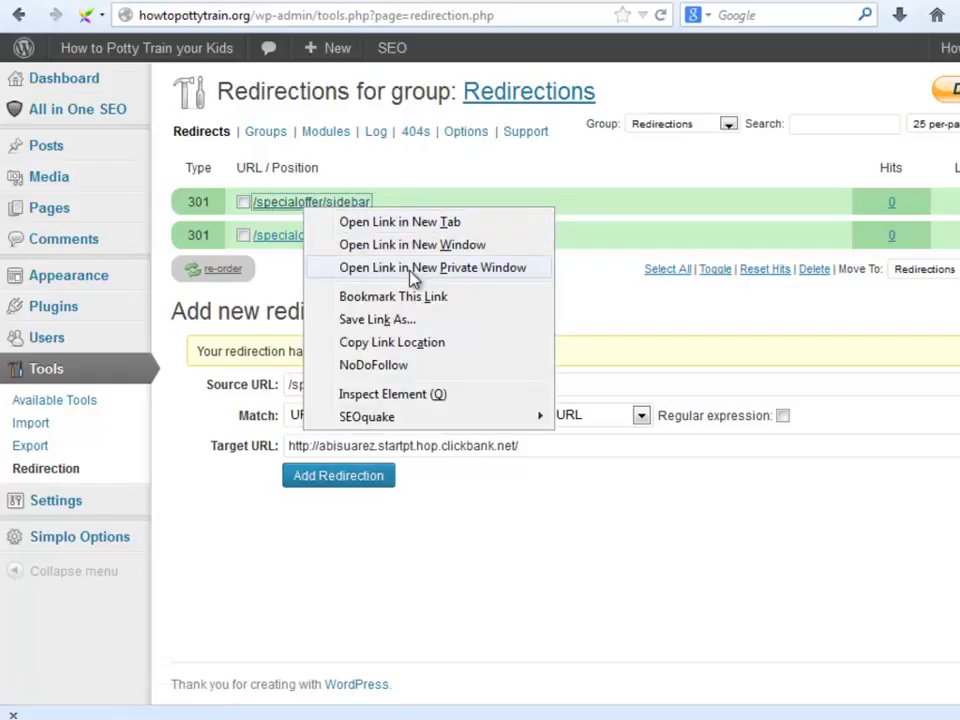
click(403, 345)
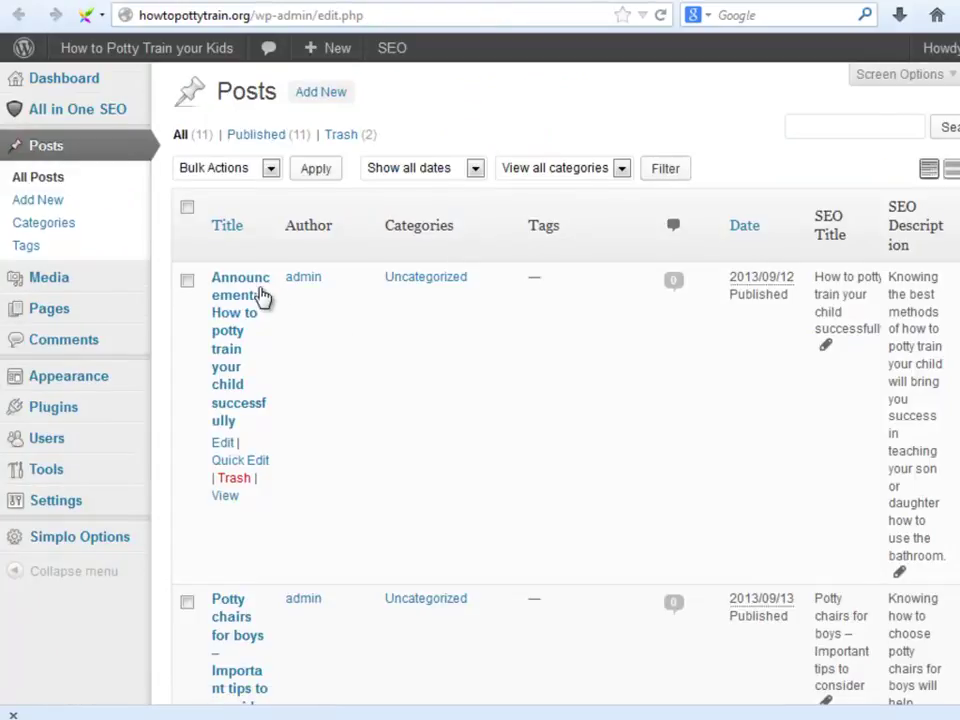
click(258, 293)
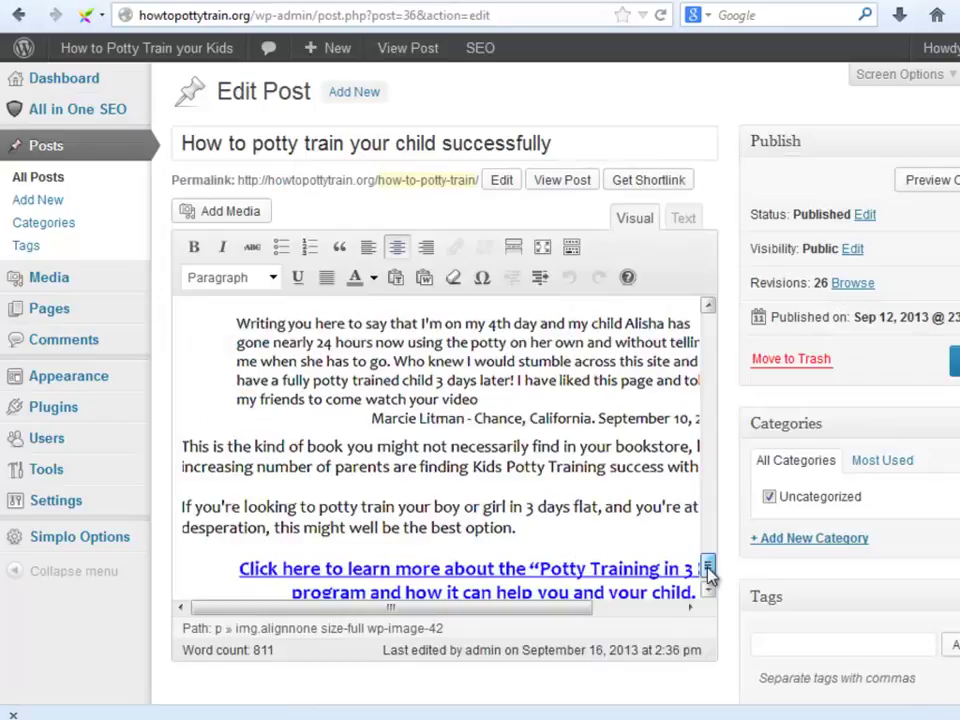
click(603, 483)
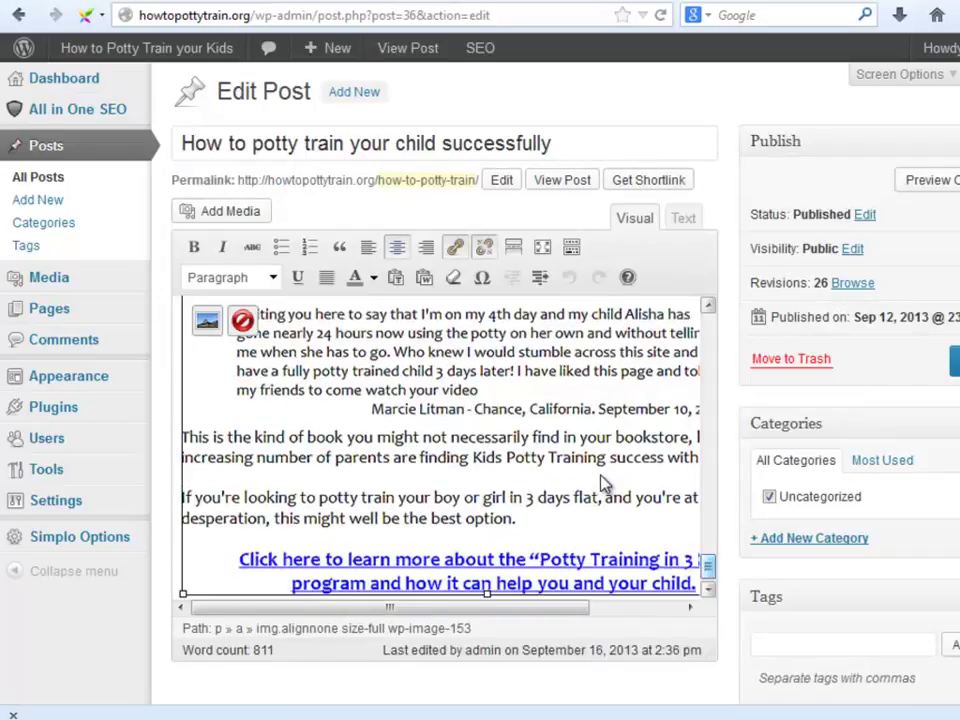
click(456, 250)
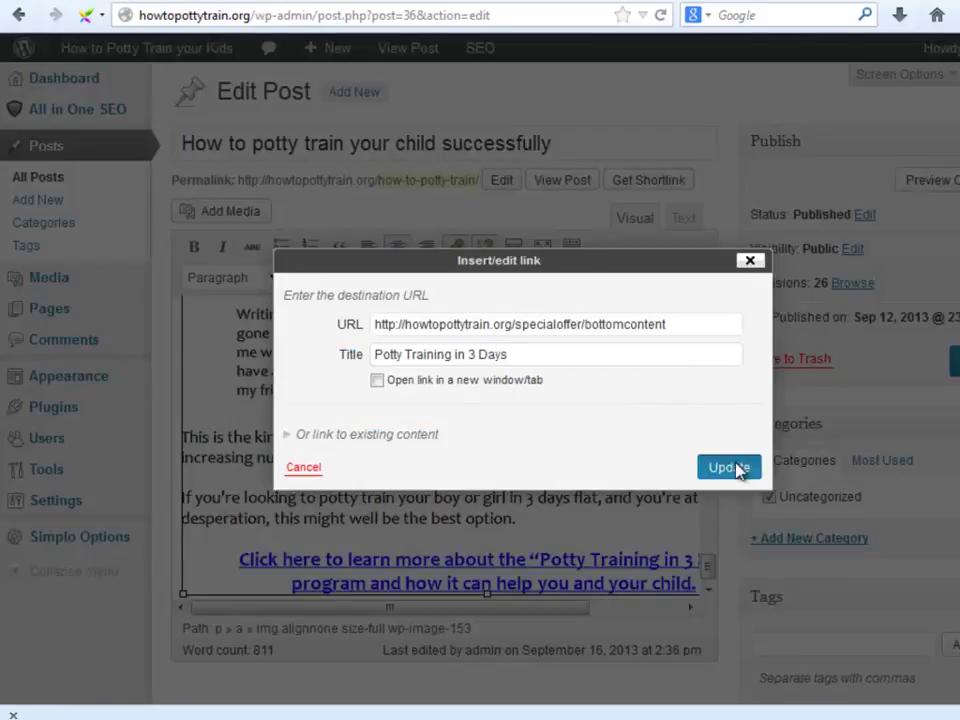
click(729, 468)
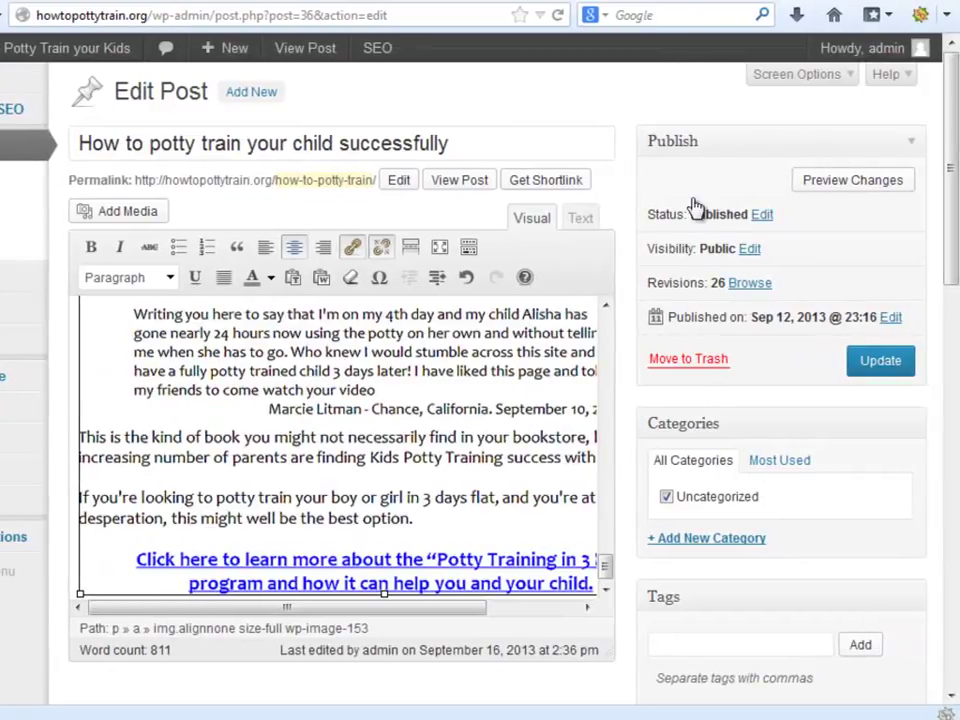
click(874, 366)
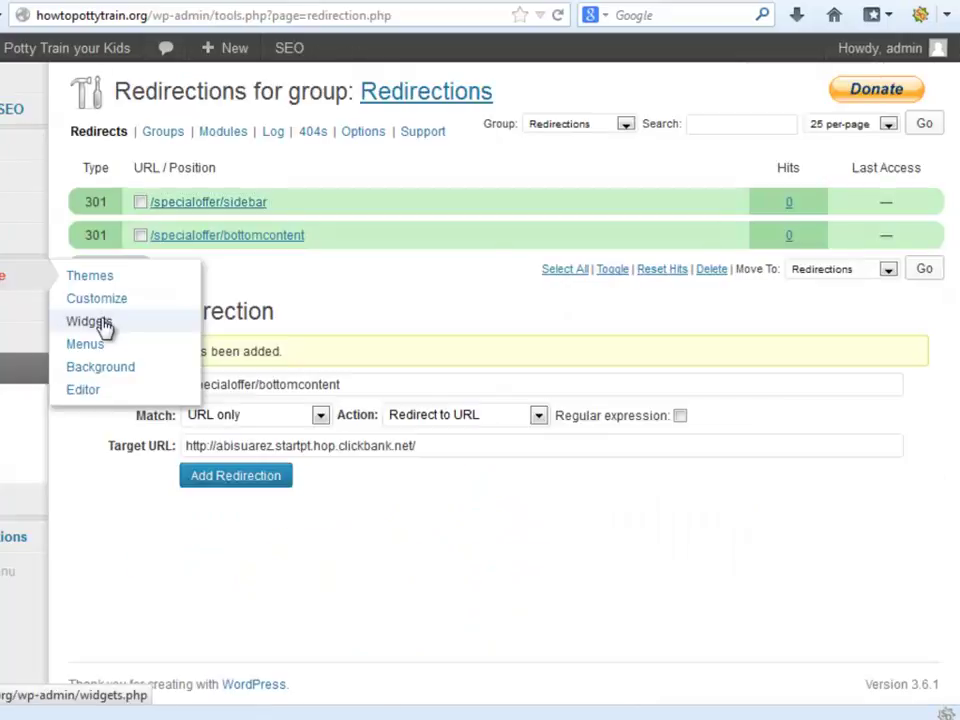
right_click(131, 322)
key(Escape)
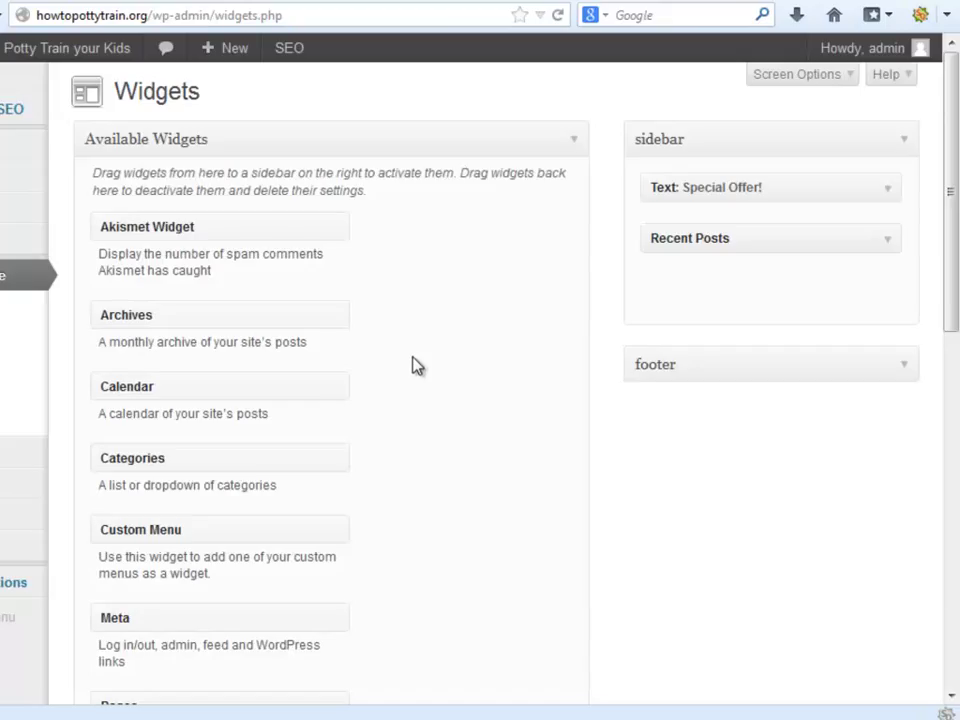
click(886, 192)
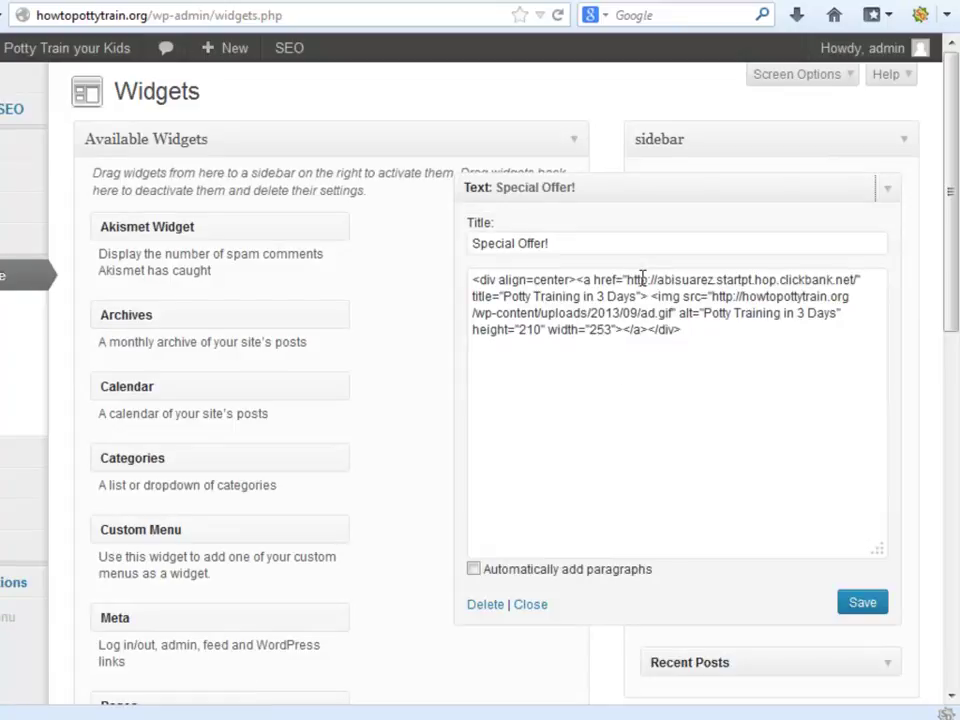
drag(629, 279, 857, 280)
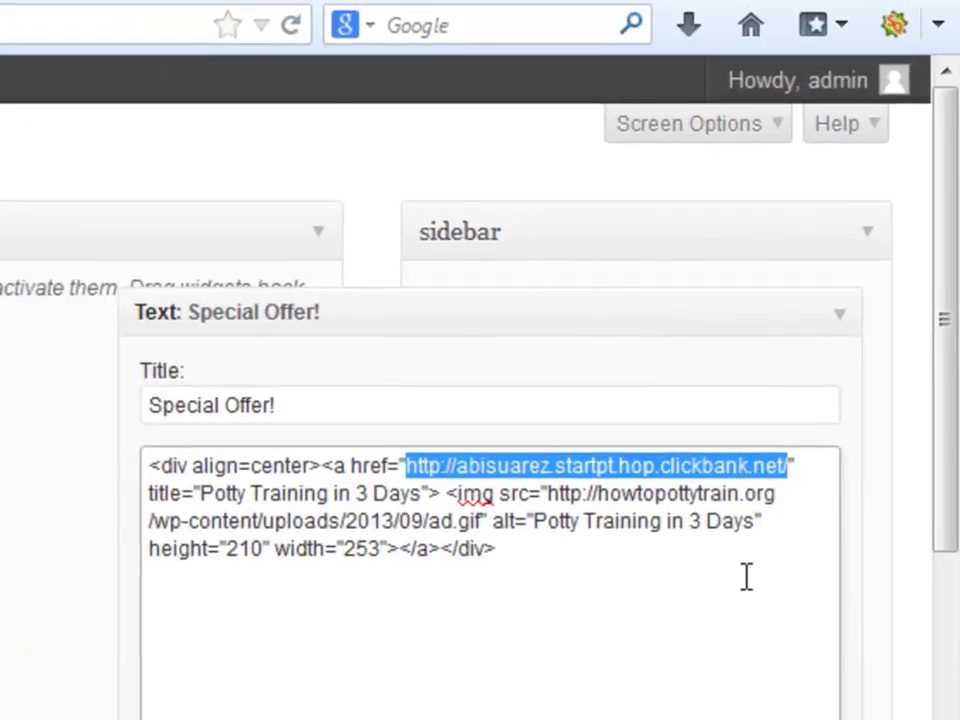
key(ctrl+v)
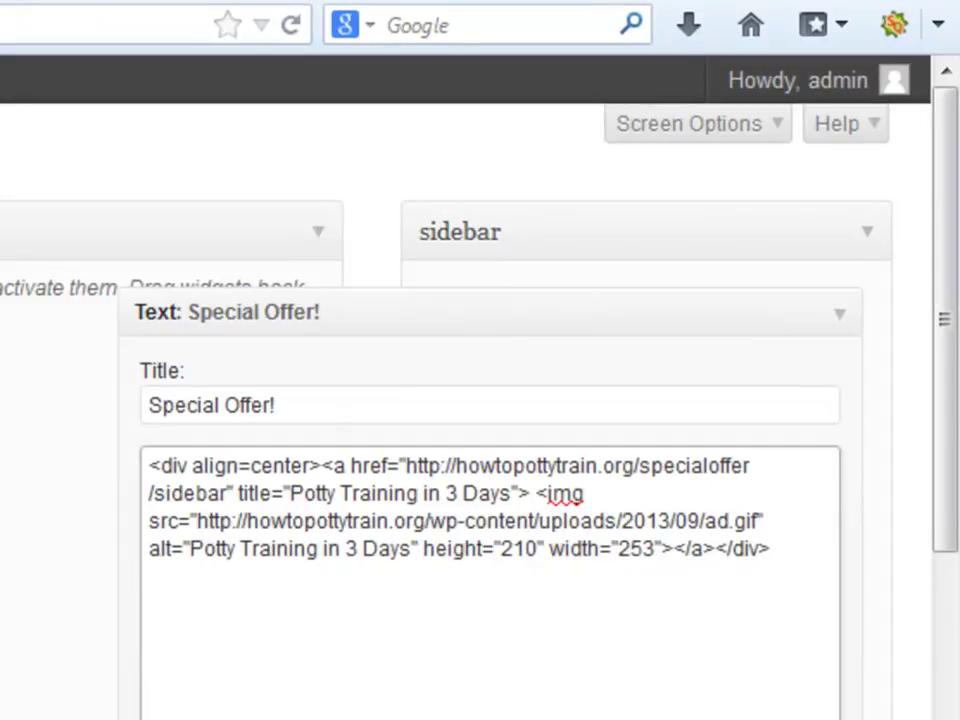